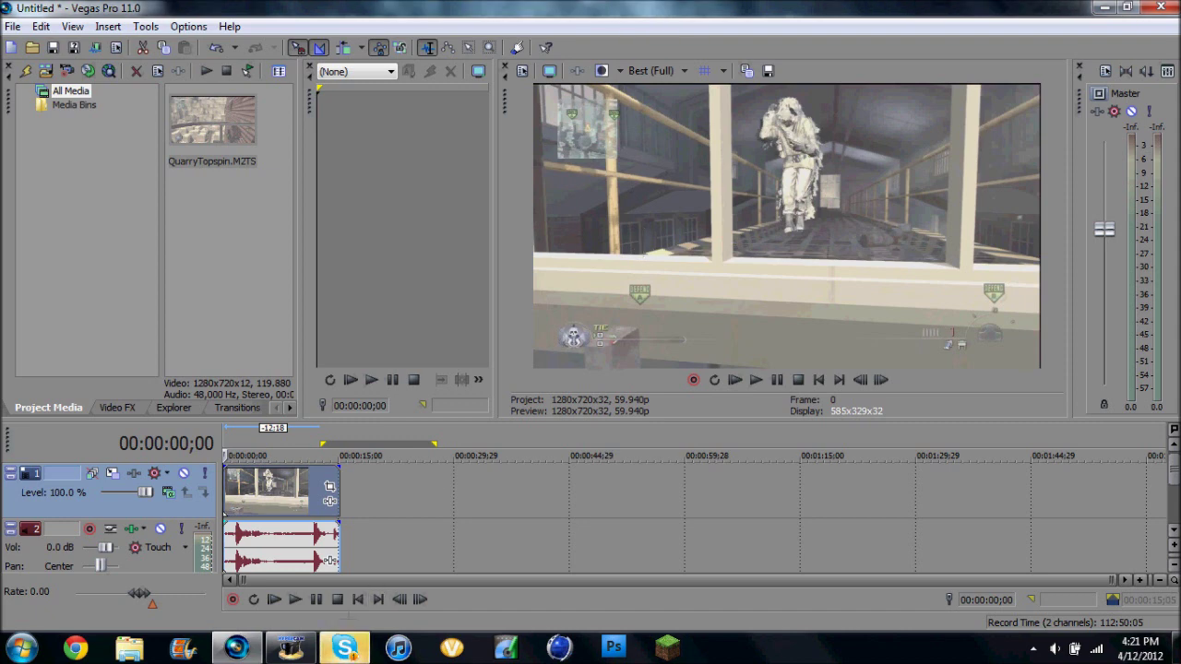
- Set the QuarryTopspin clip's pan/crop width to 1,267.3, giving a 1,267.3 × 712.9 frame
click(344, 648)
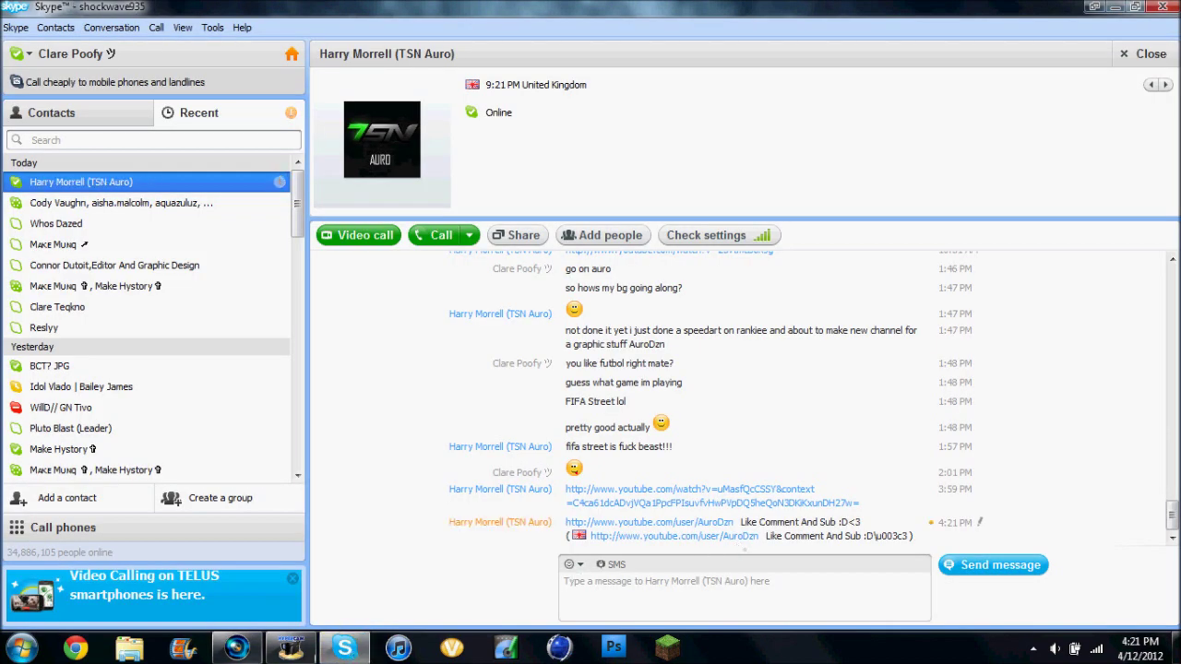
click(290, 648)
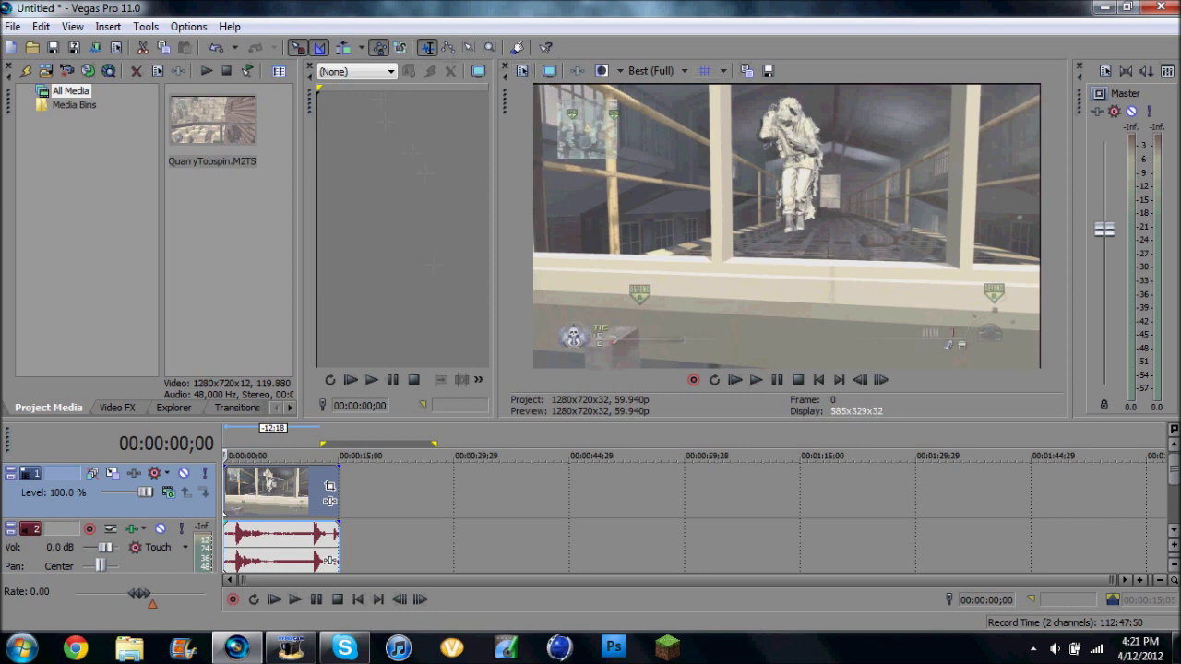
click(331, 489)
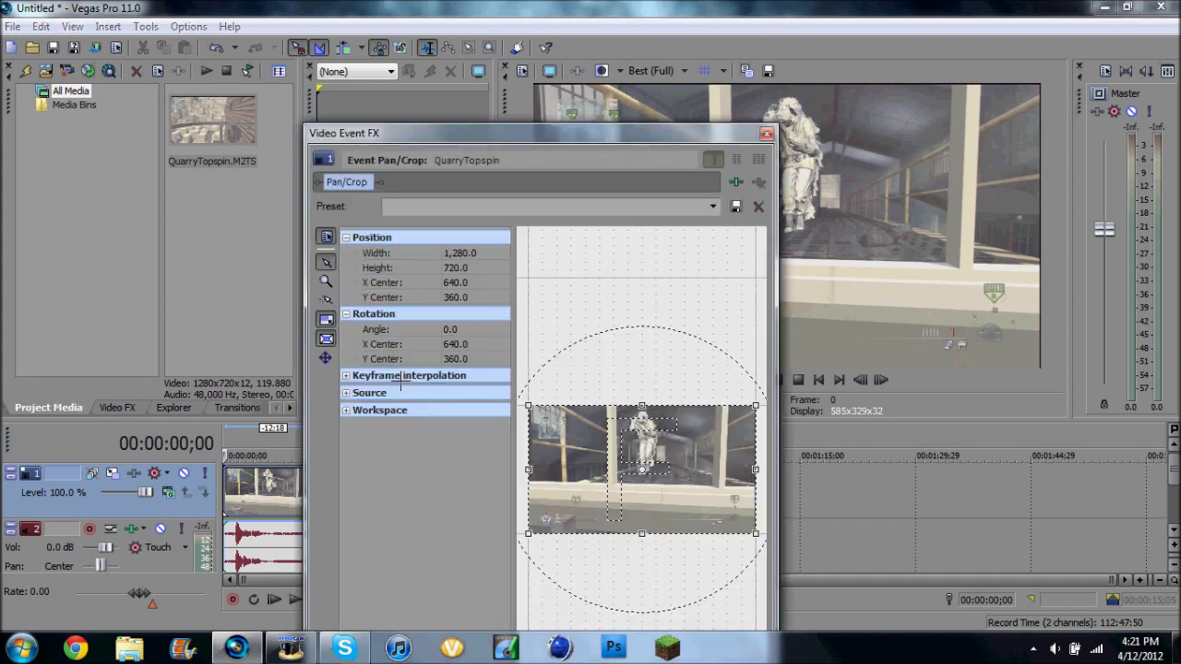
click(485, 252)
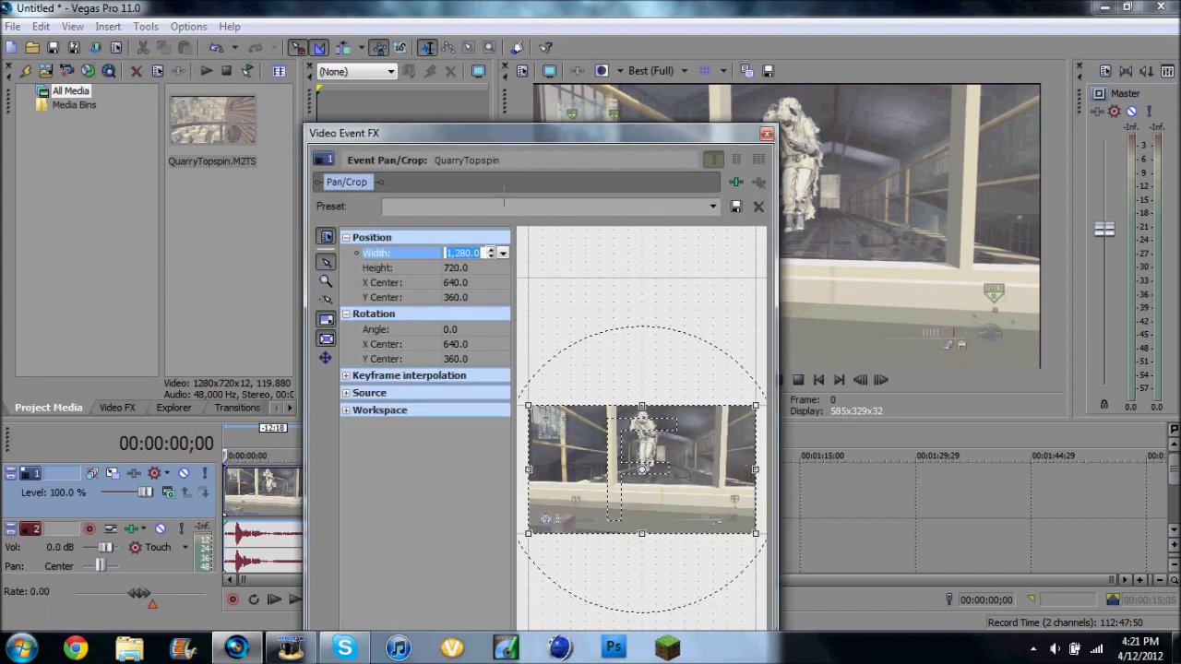
text(1,2)
text(67.3)
key(Return)
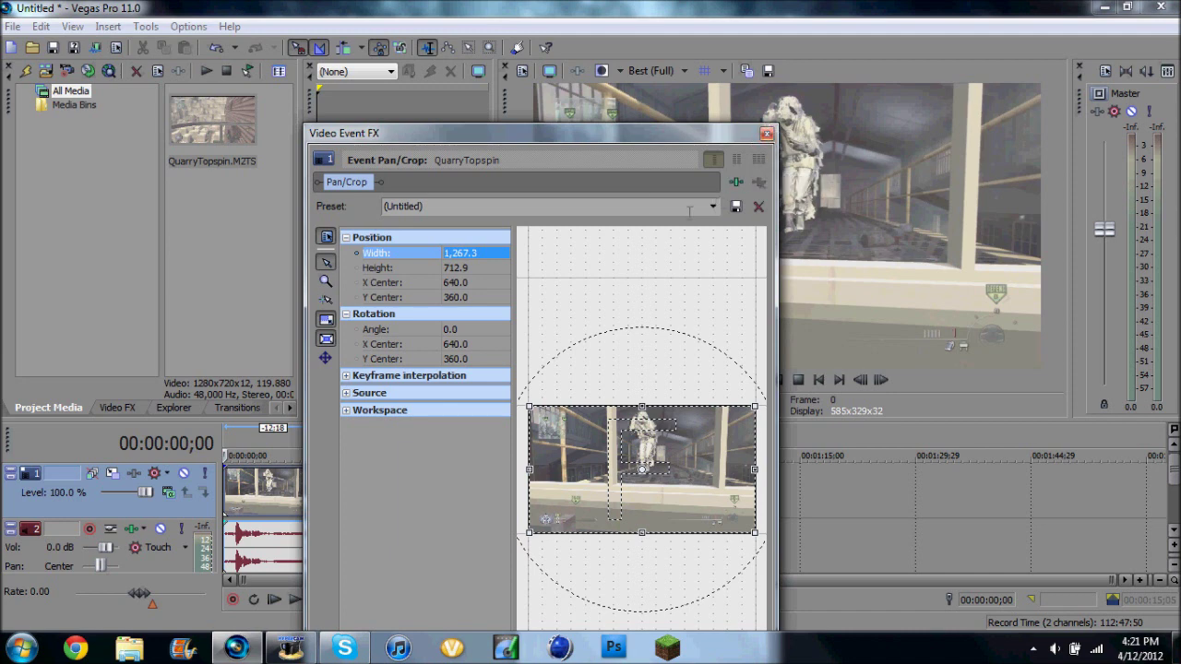
- Name the pan/crop preset 'No Black Lines' and close the Pan/Crop window
click(649, 204)
text(No Black Lines)
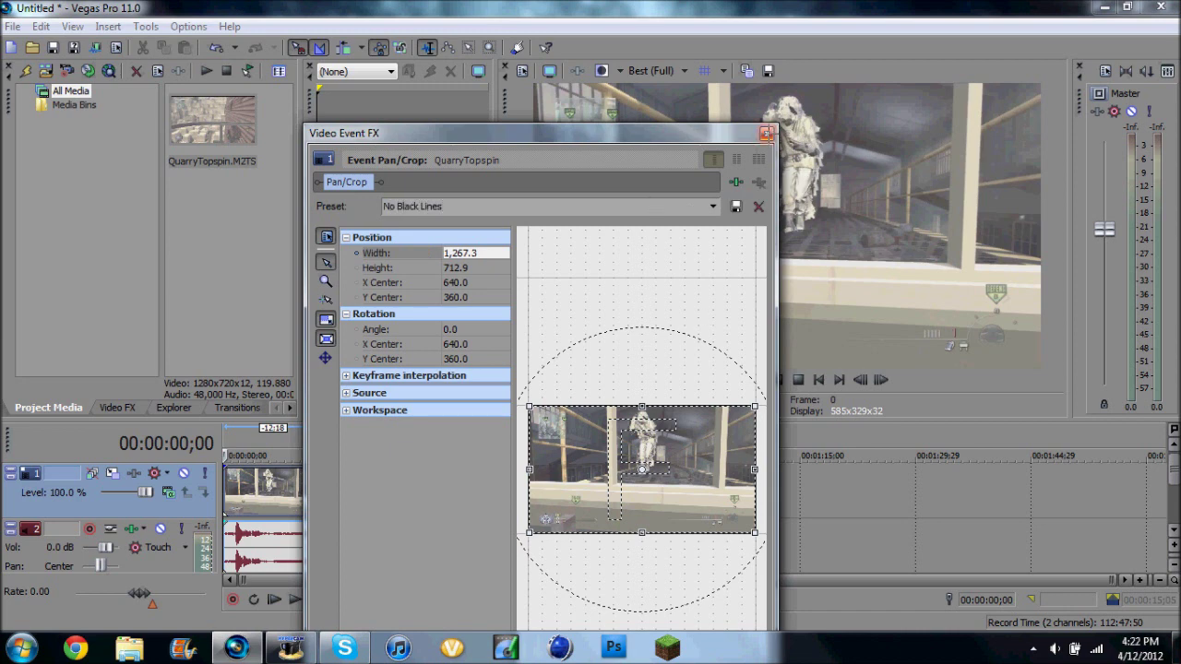
click(766, 134)
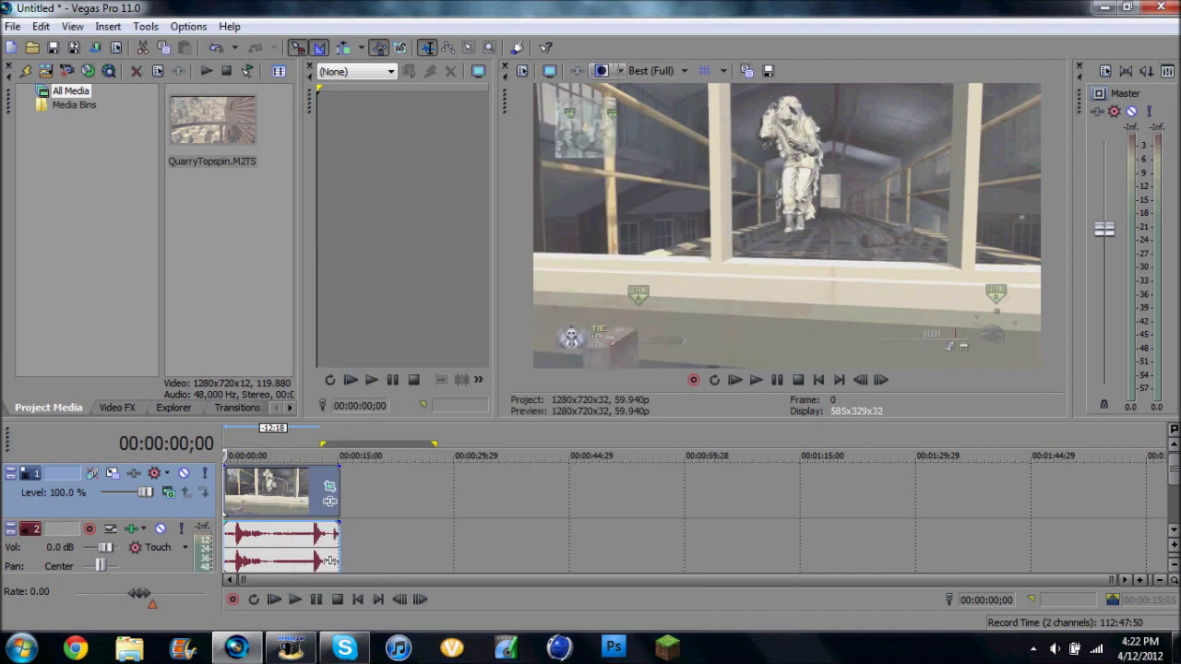
- Check the preview quality choices and leave the setting unchanged
click(655, 71)
mouse_move(665, 127)
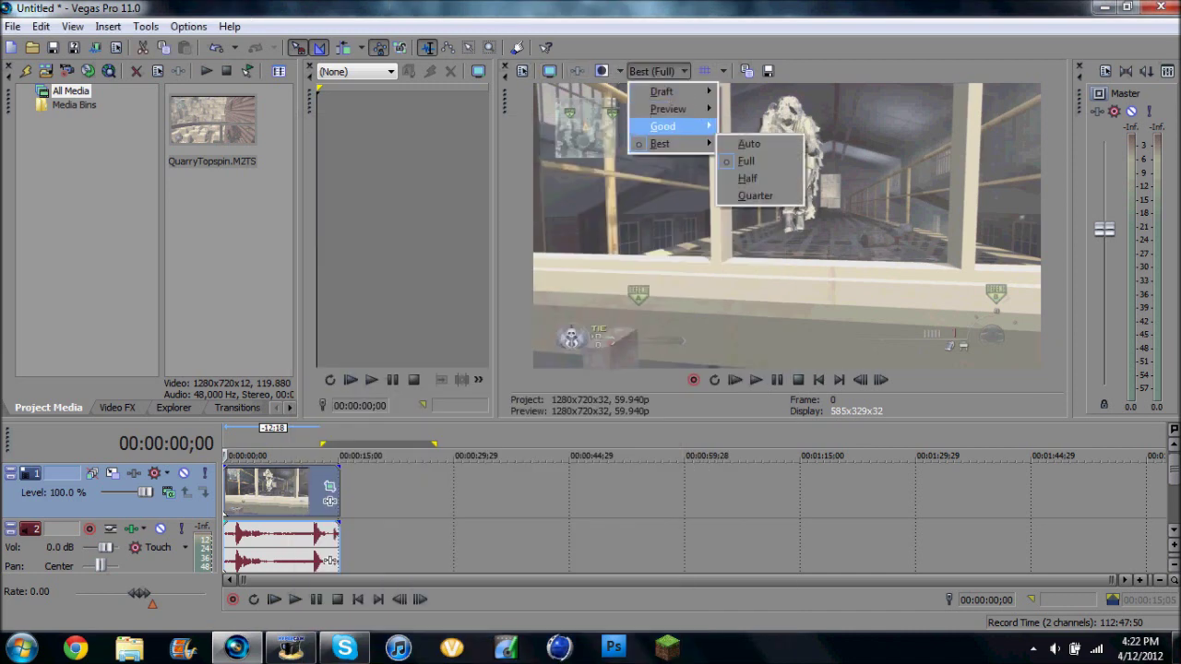
click(549, 90)
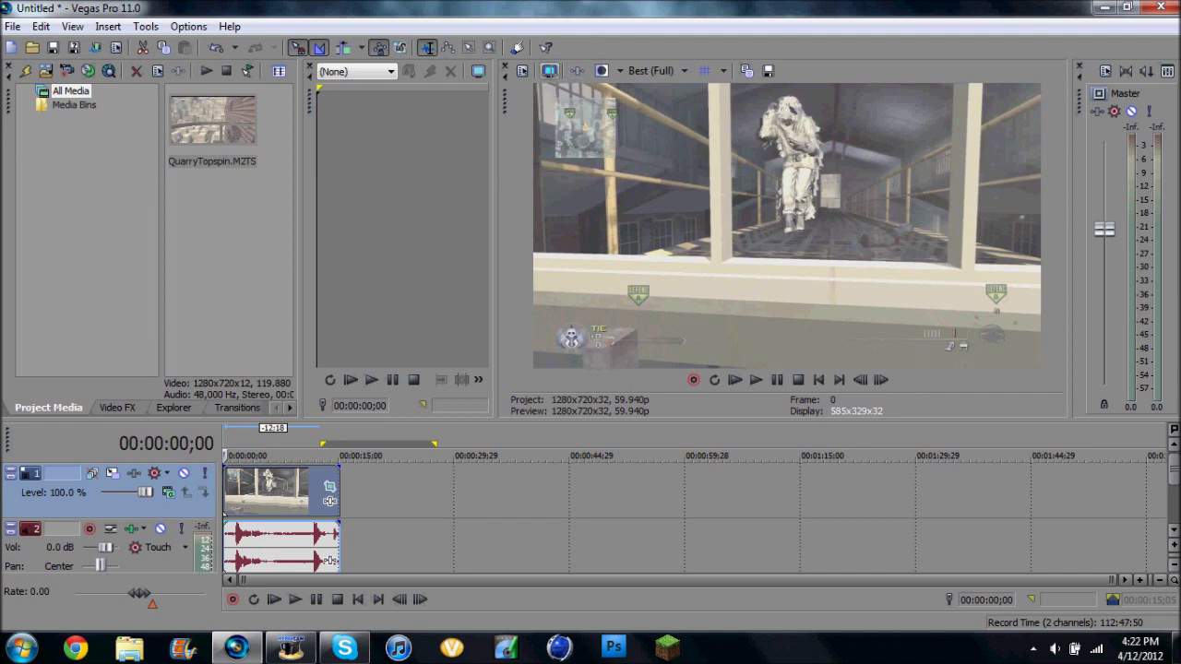
- Apply the HD PVR Settings template to project video with 32-bit floating point pixel format
click(522, 71)
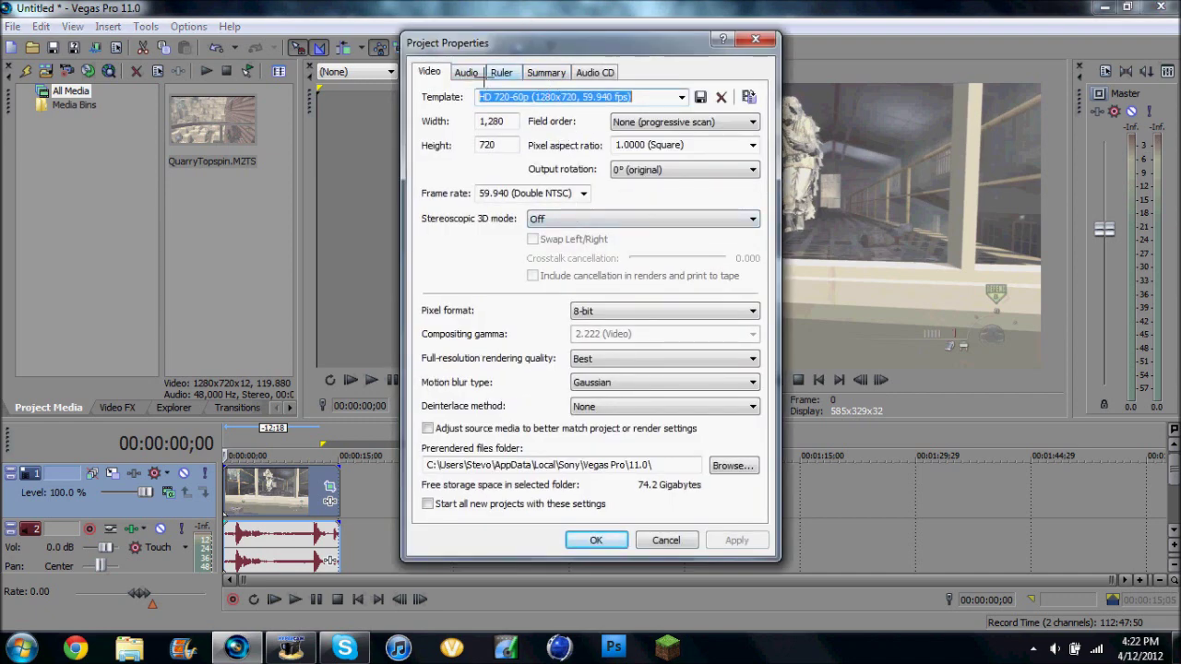
click(681, 97)
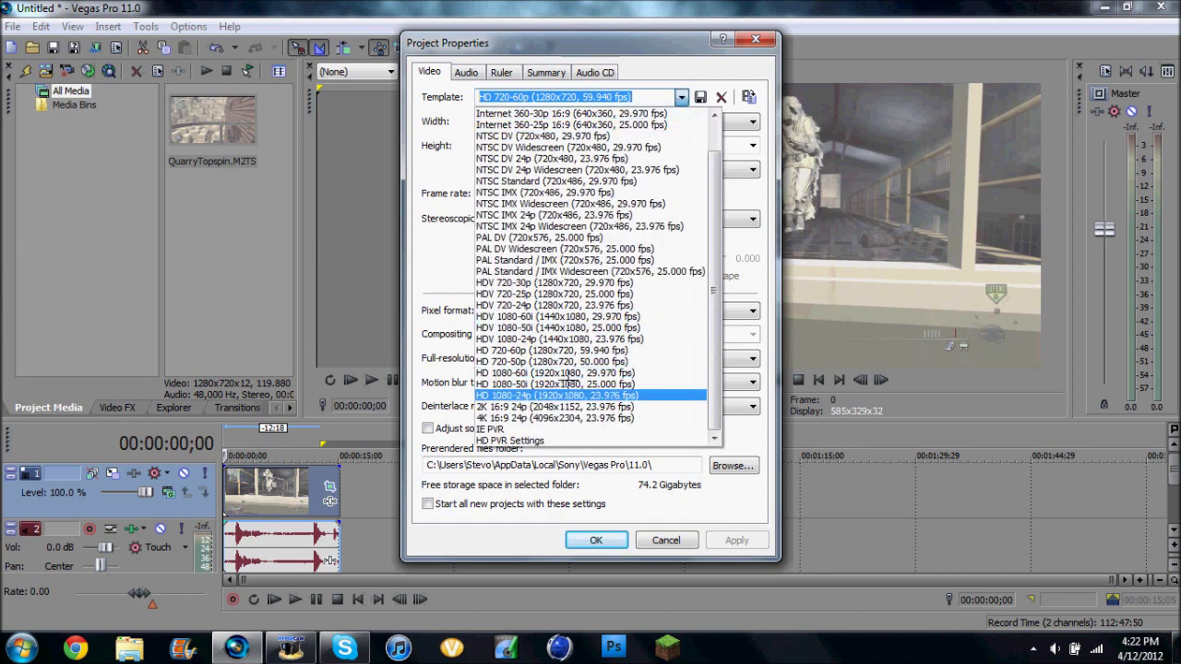
click(512, 439)
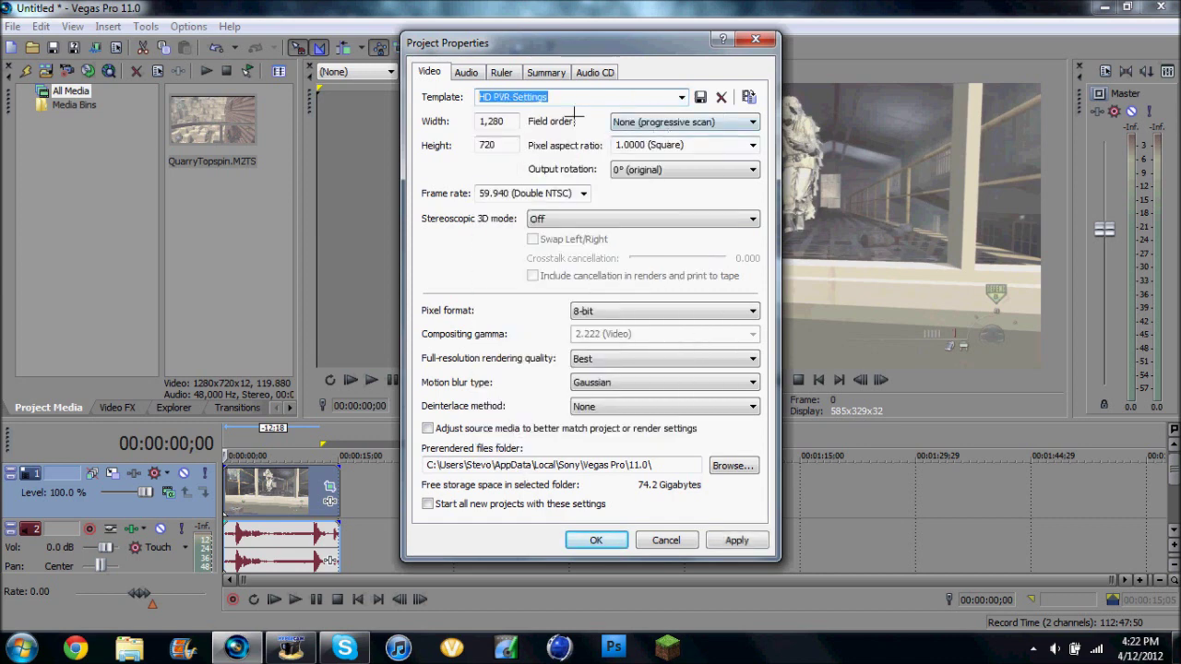
click(604, 316)
click(606, 338)
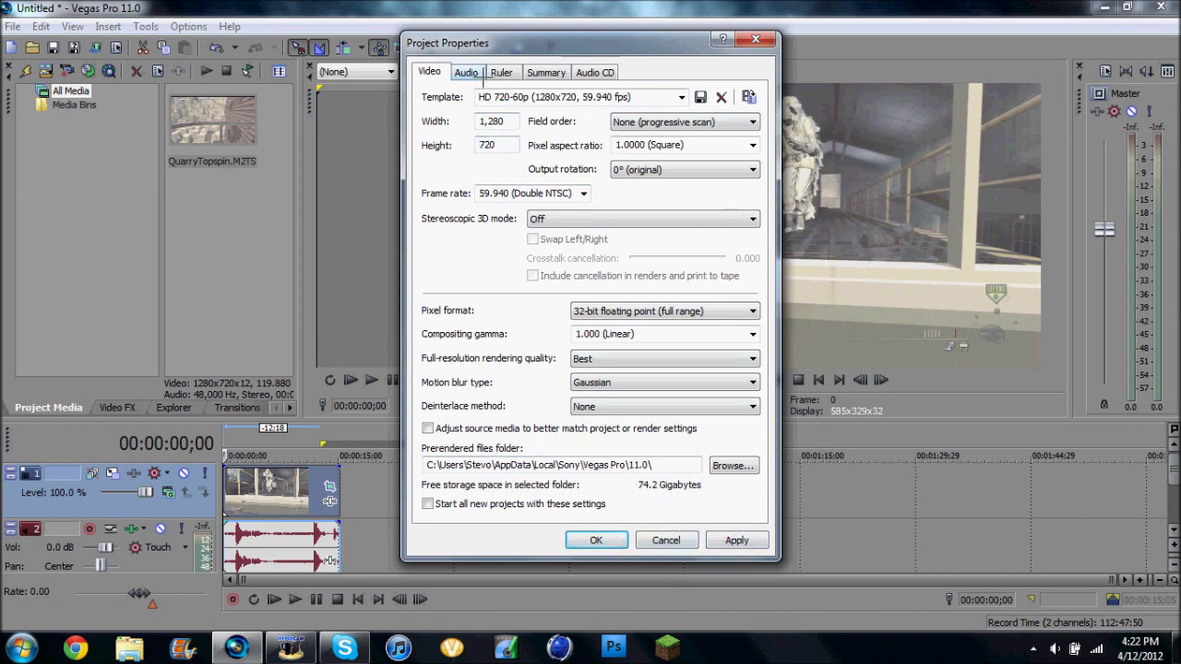
click(476, 74)
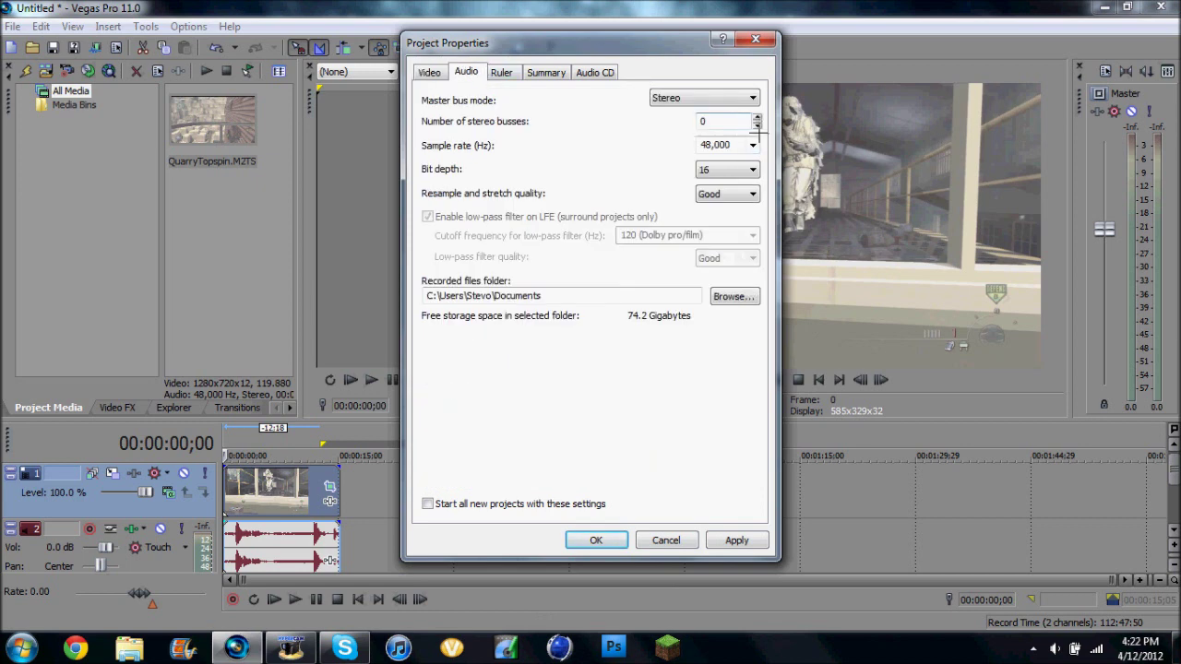
- Keep the 48,000 Hz sample rate, and set audio to 24-bit depth with Best resample quality
click(755, 144)
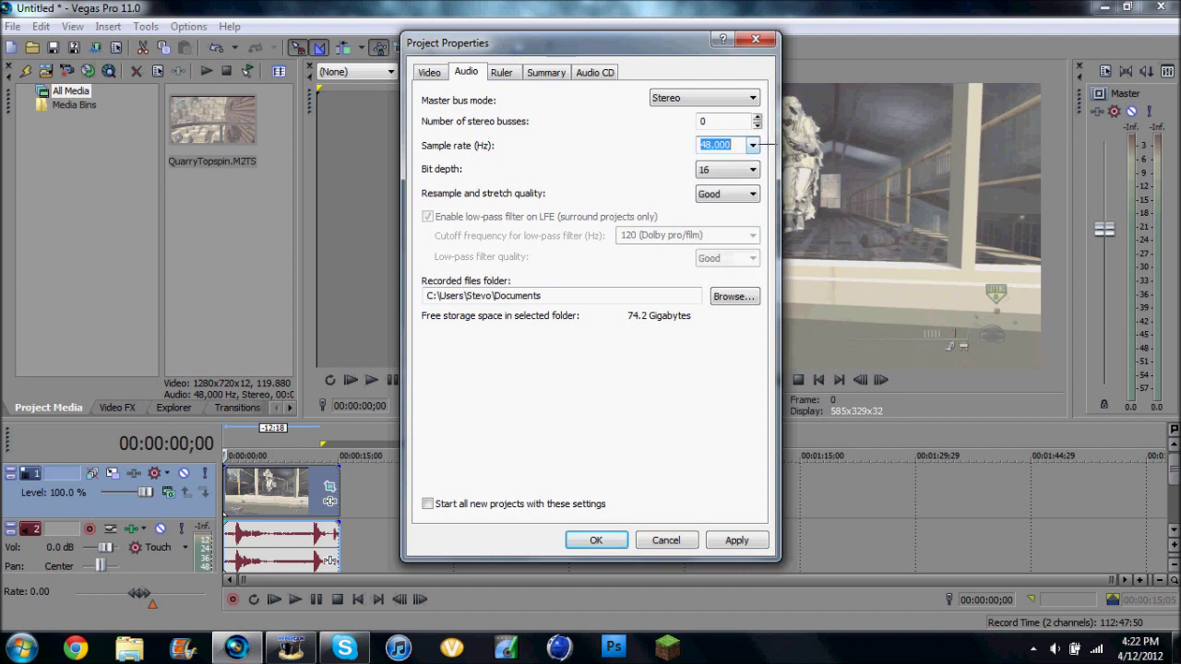
click(755, 145)
click(753, 170)
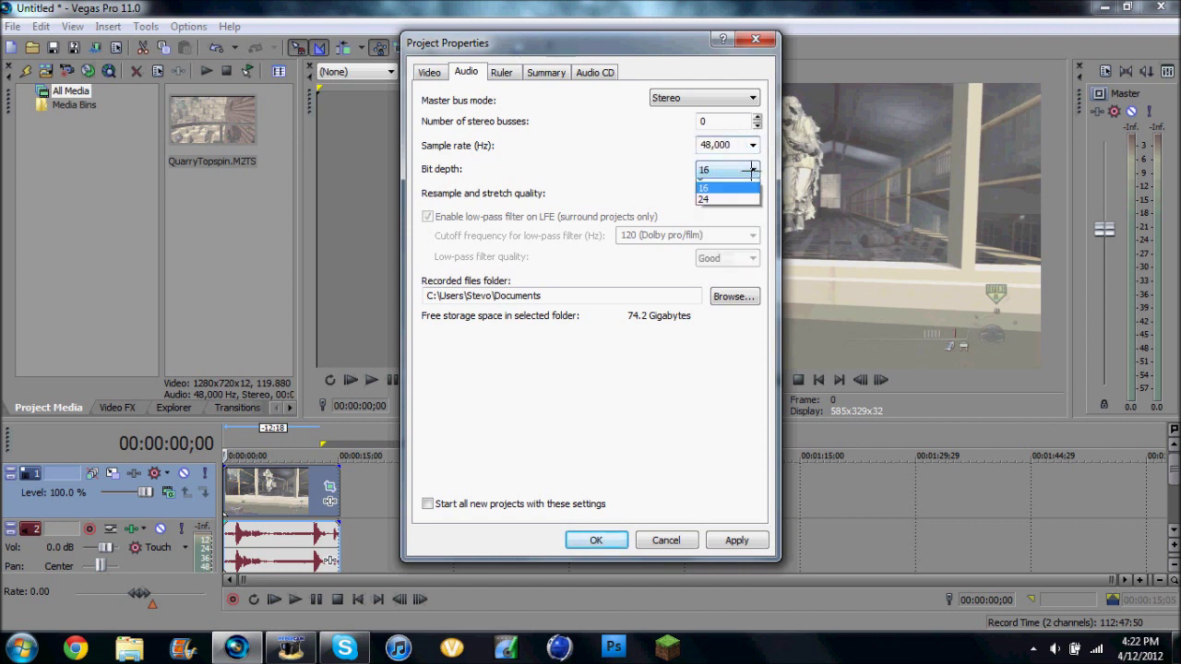
click(714, 199)
click(725, 193)
click(716, 232)
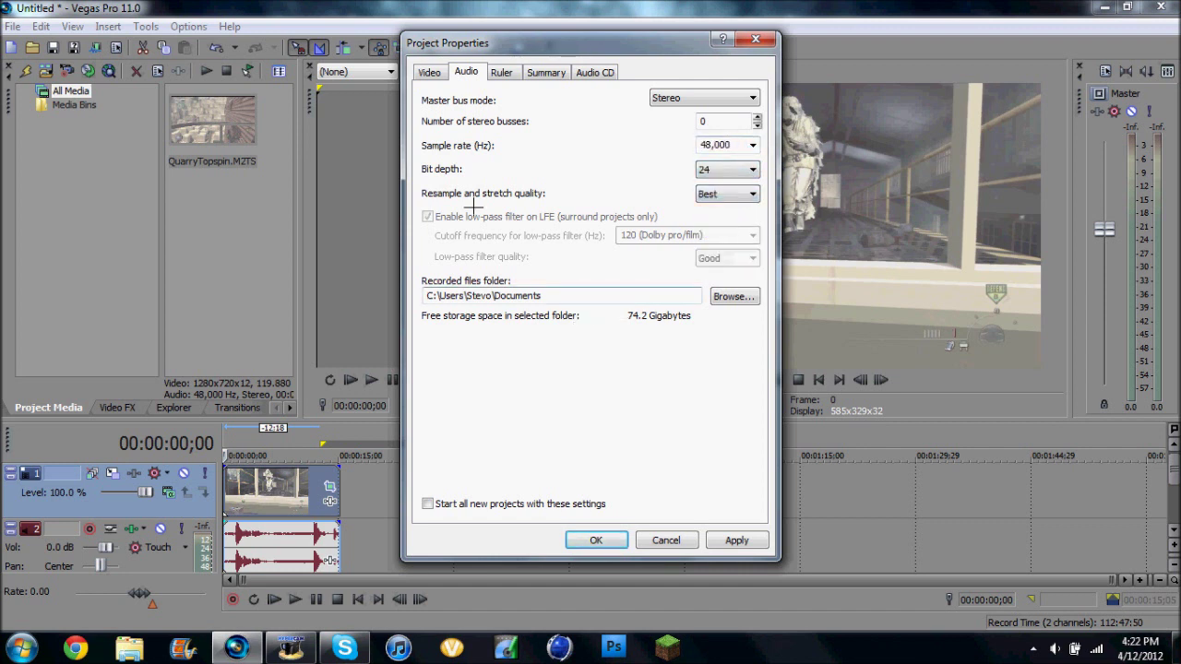
- Review the Ruler, Summary and Audio CD tabs, then apply and close Project Properties
click(501, 72)
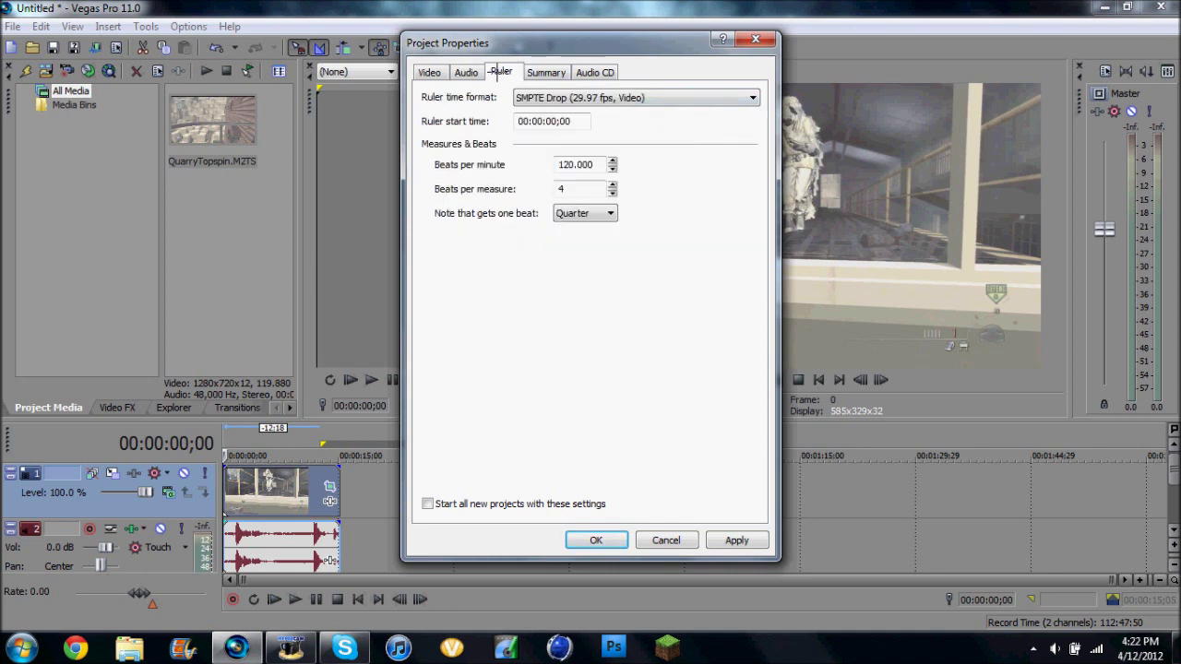
click(468, 72)
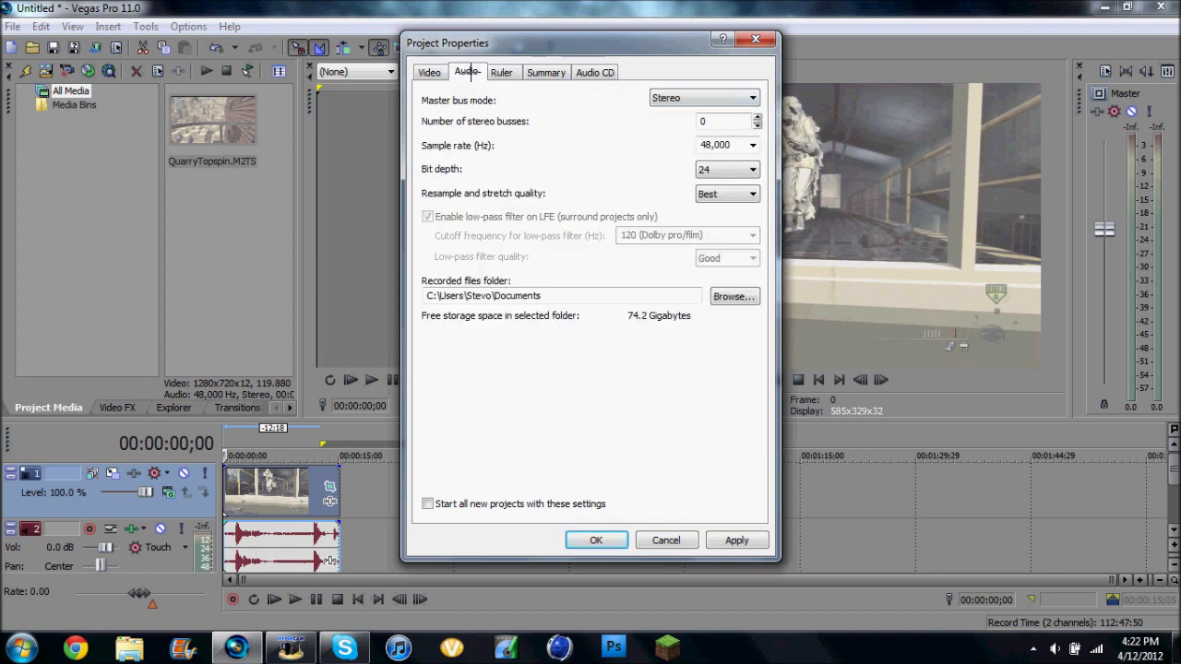
click(500, 72)
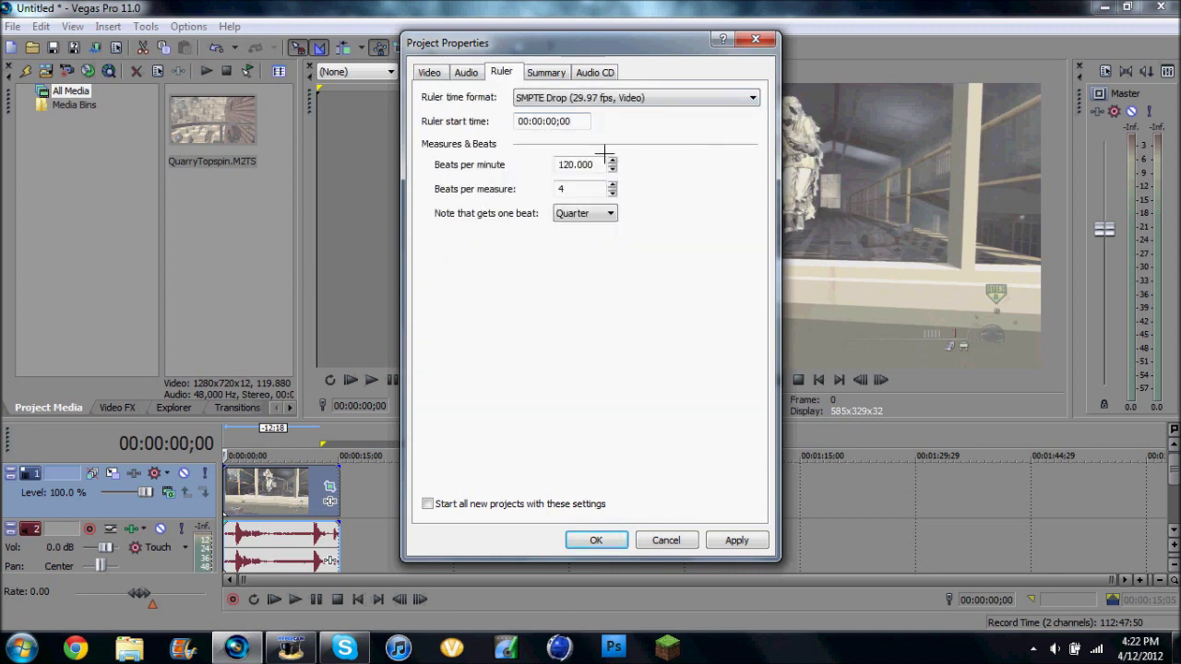
click(545, 72)
click(594, 72)
click(498, 72)
click(736, 540)
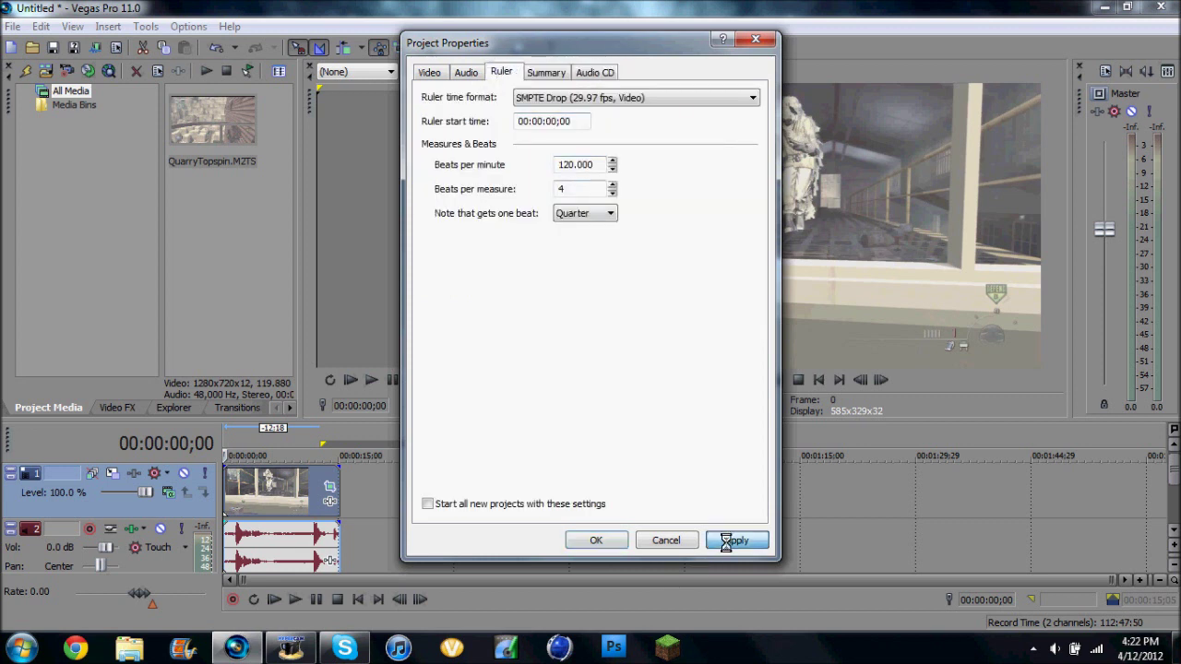
click(598, 540)
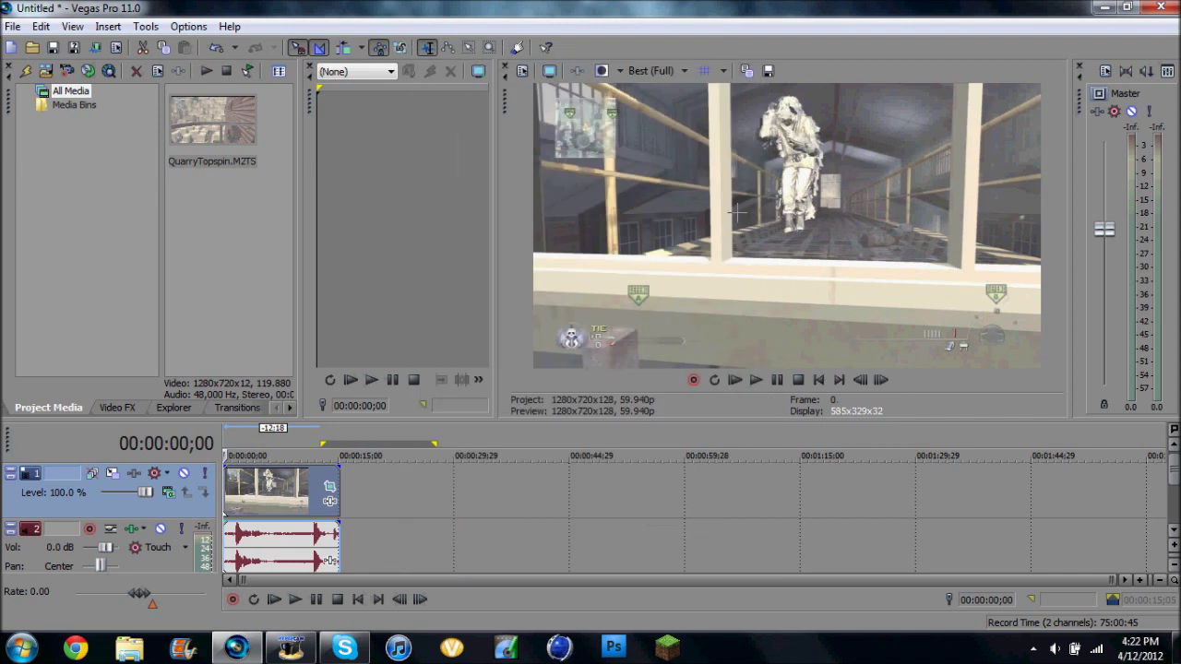
- Open the Render As dialog from the File menu and browse the output formats
click(13, 25)
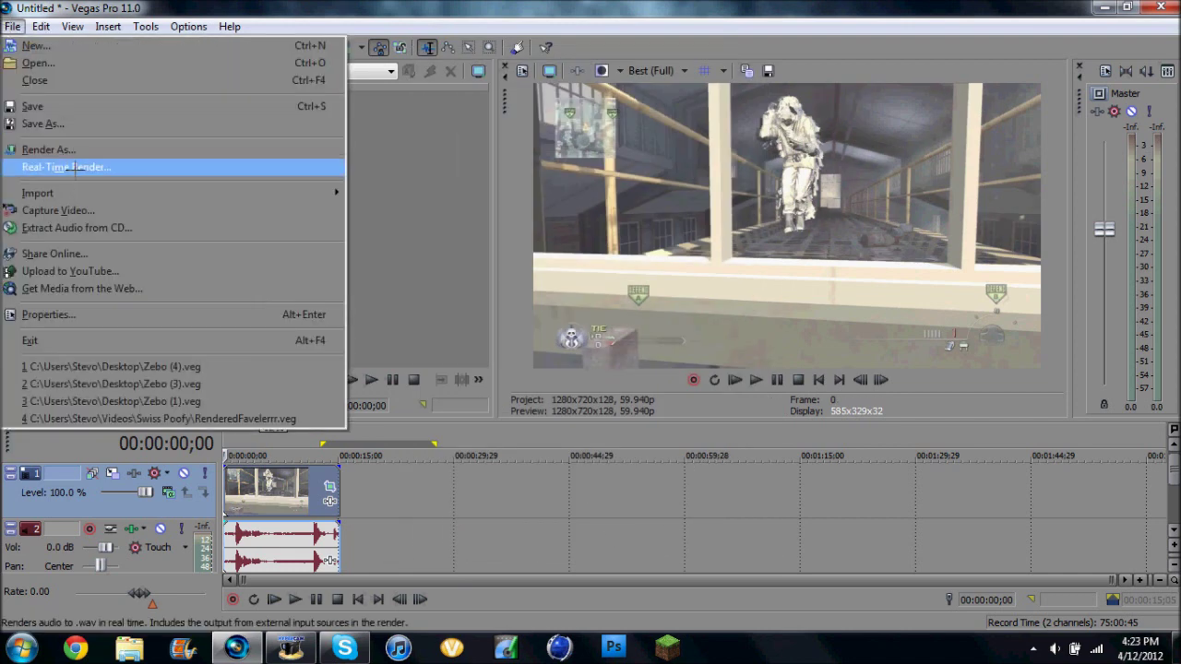
click(72, 150)
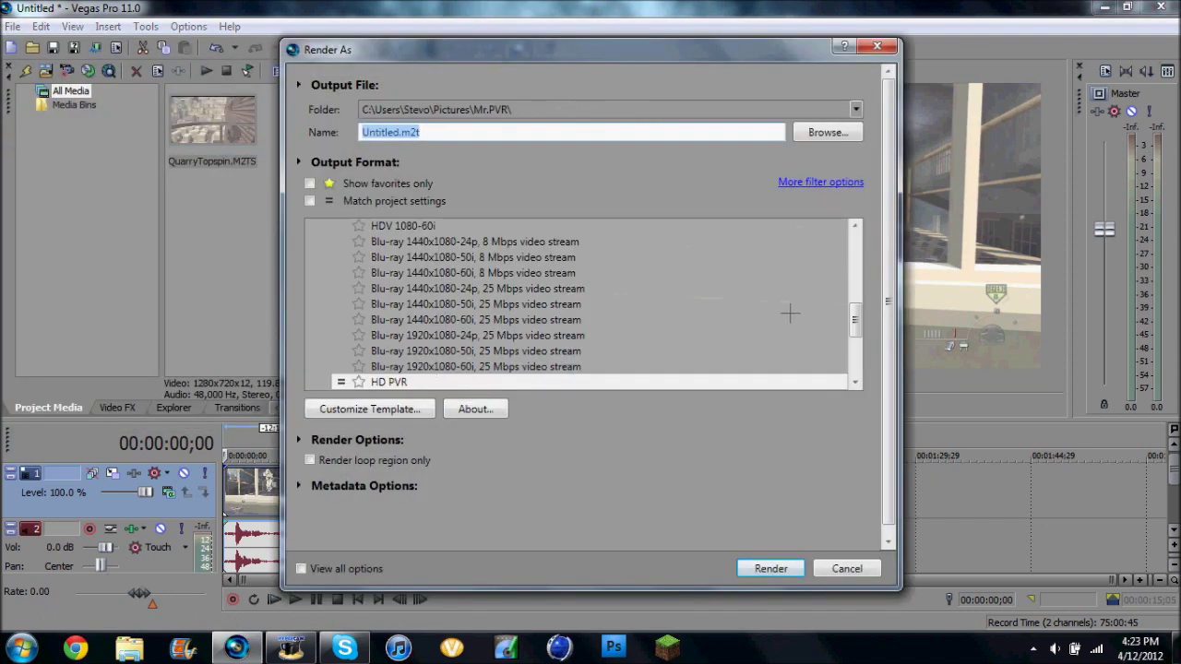
drag(850, 316, 849, 260)
click(466, 291)
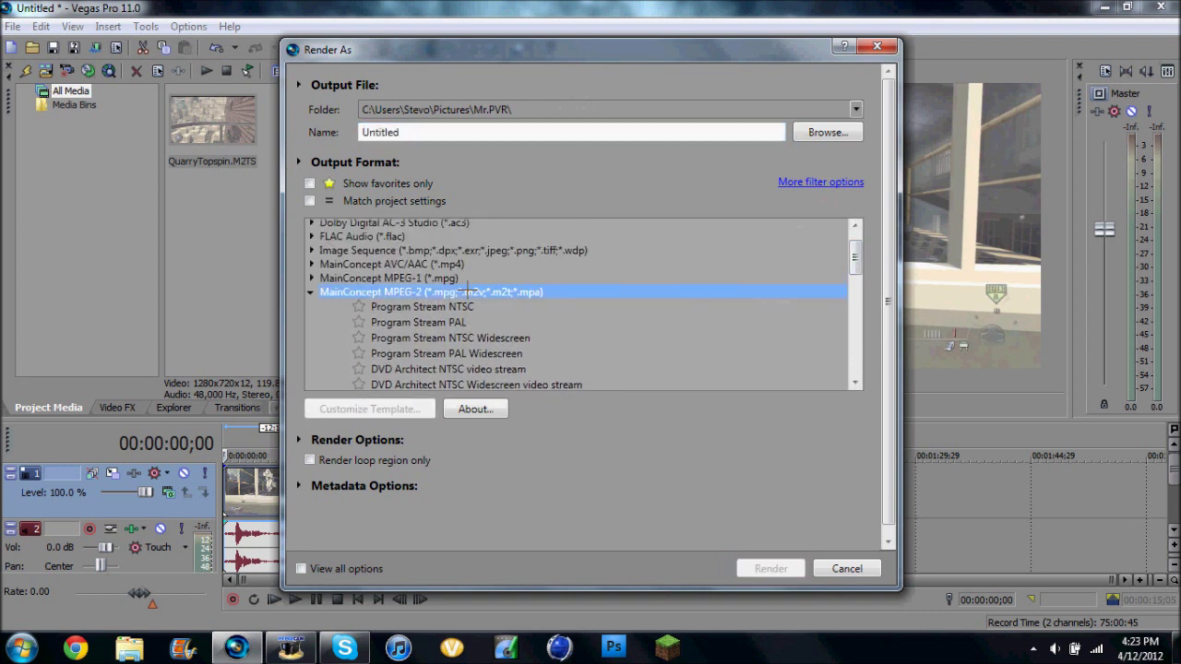
scroll(590, 297, down, 10)
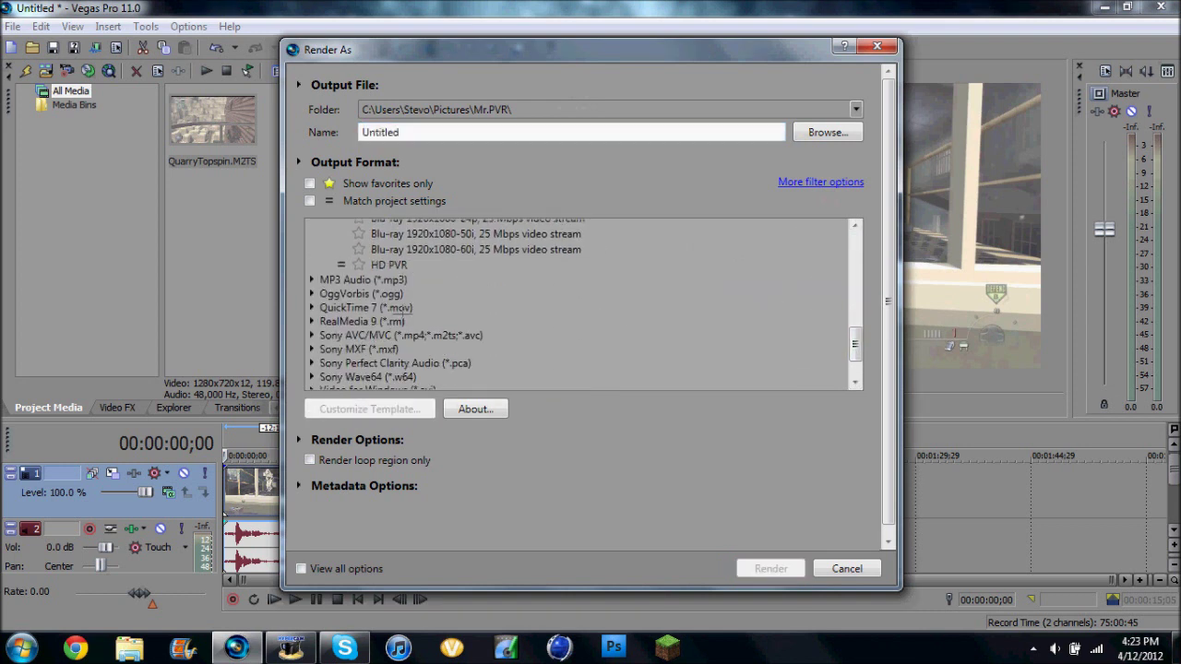
scroll(403, 310, down, 1)
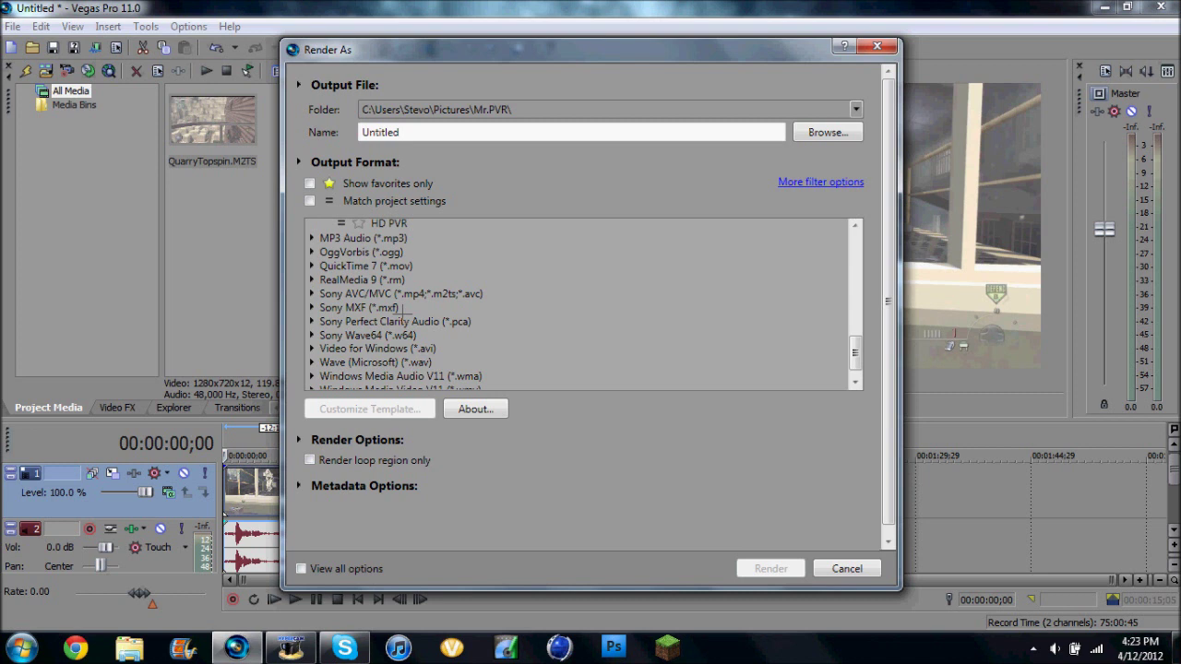
- Choose the Sony AVC/MVC PVR [Must Use] template and open its custom settings
click(407, 294)
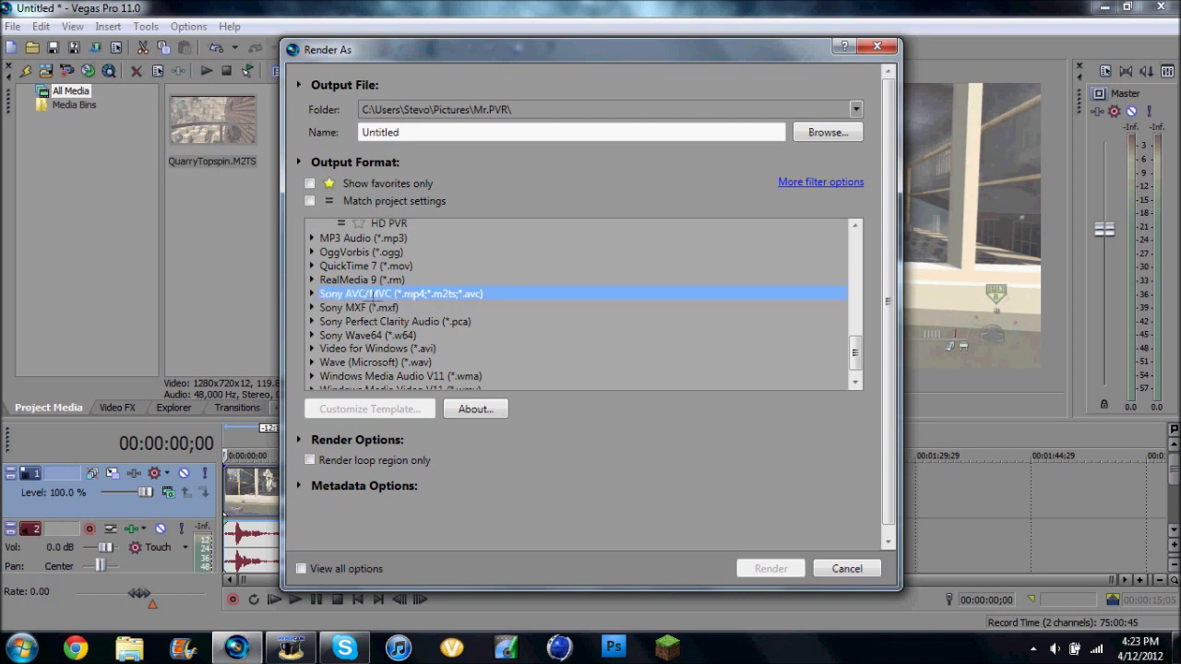
double_click(403, 293)
scroll(403, 304, down, 8)
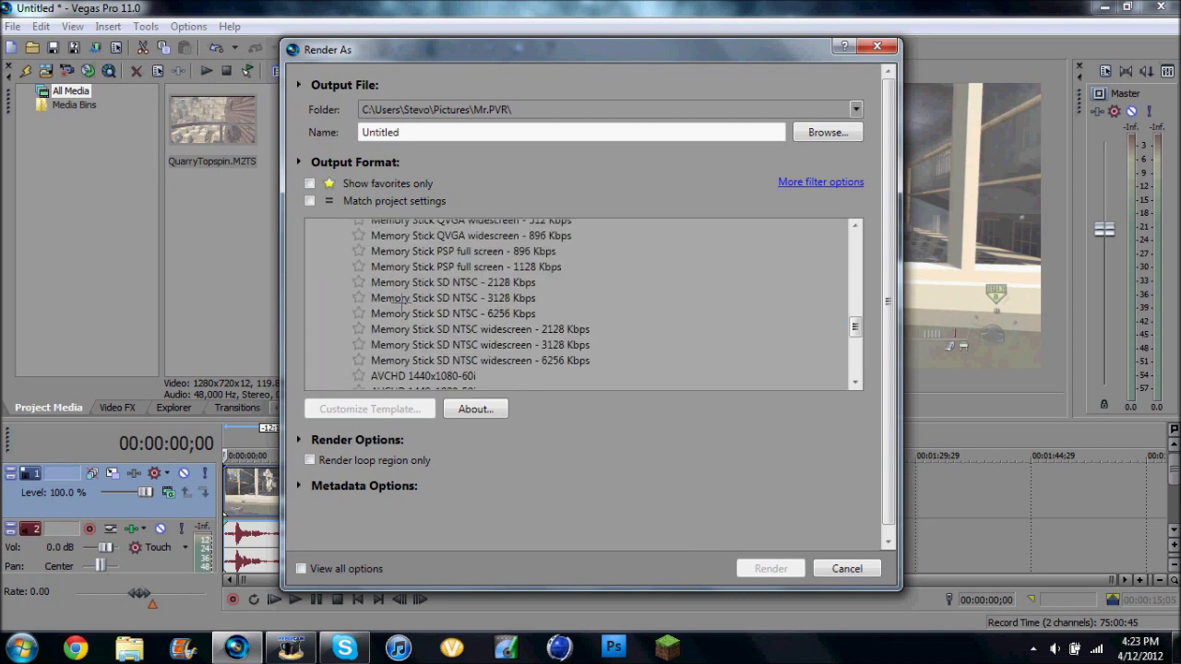
scroll(400, 315, up, 1)
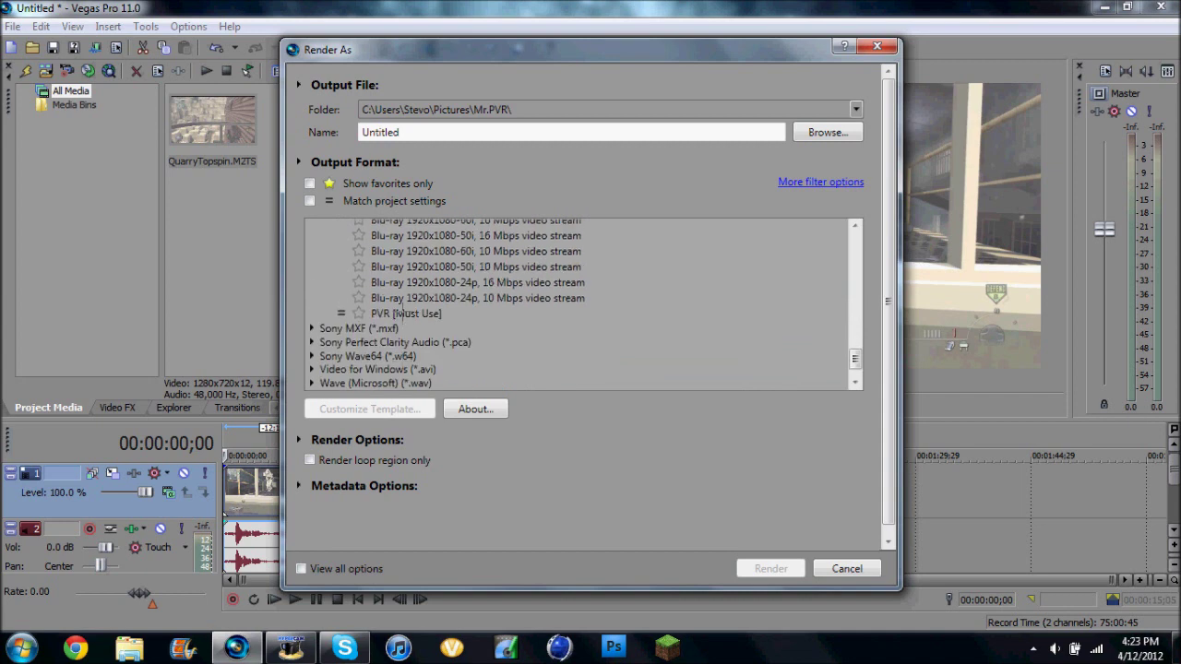
click(400, 313)
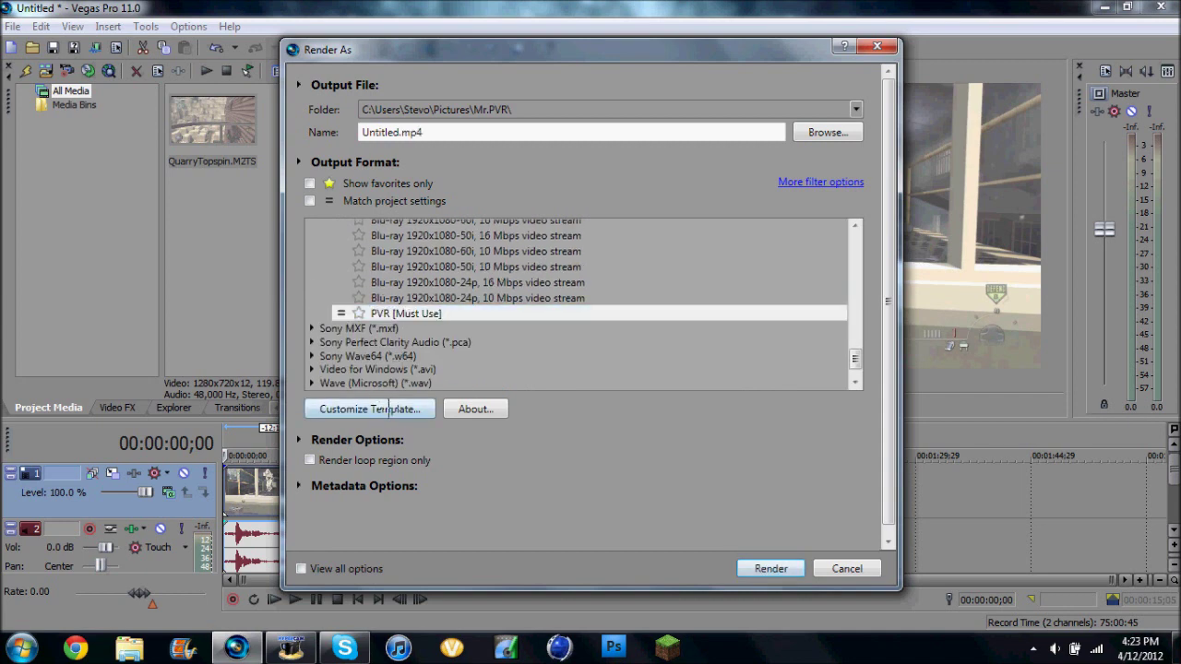
click(388, 409)
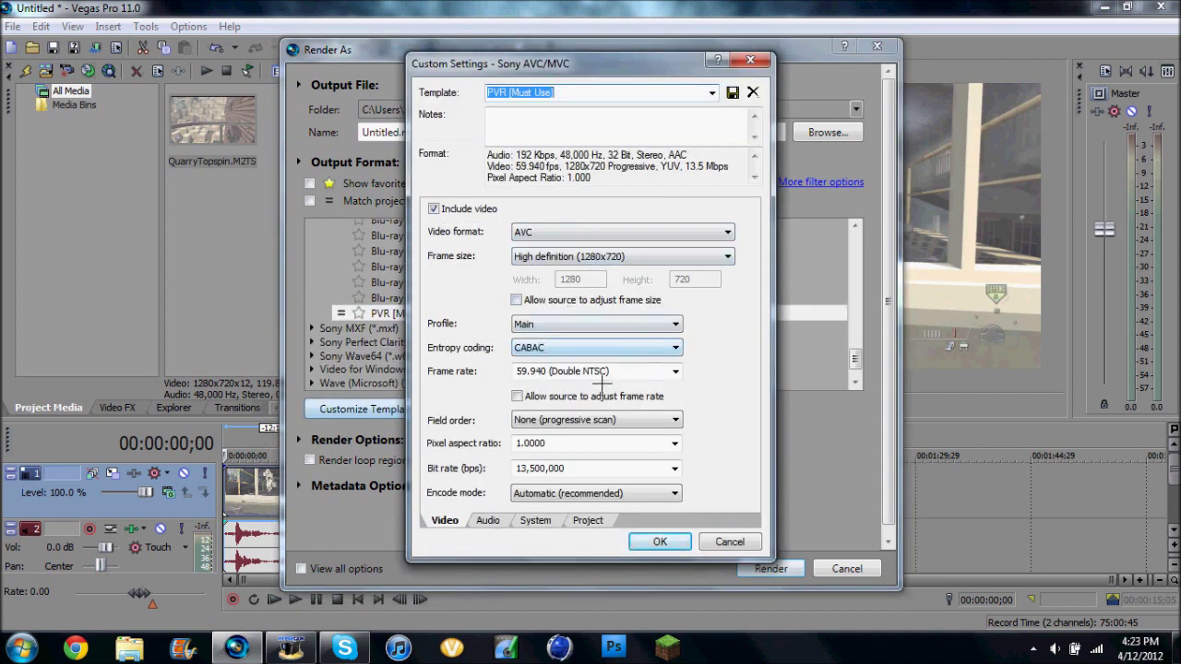
click(675, 467)
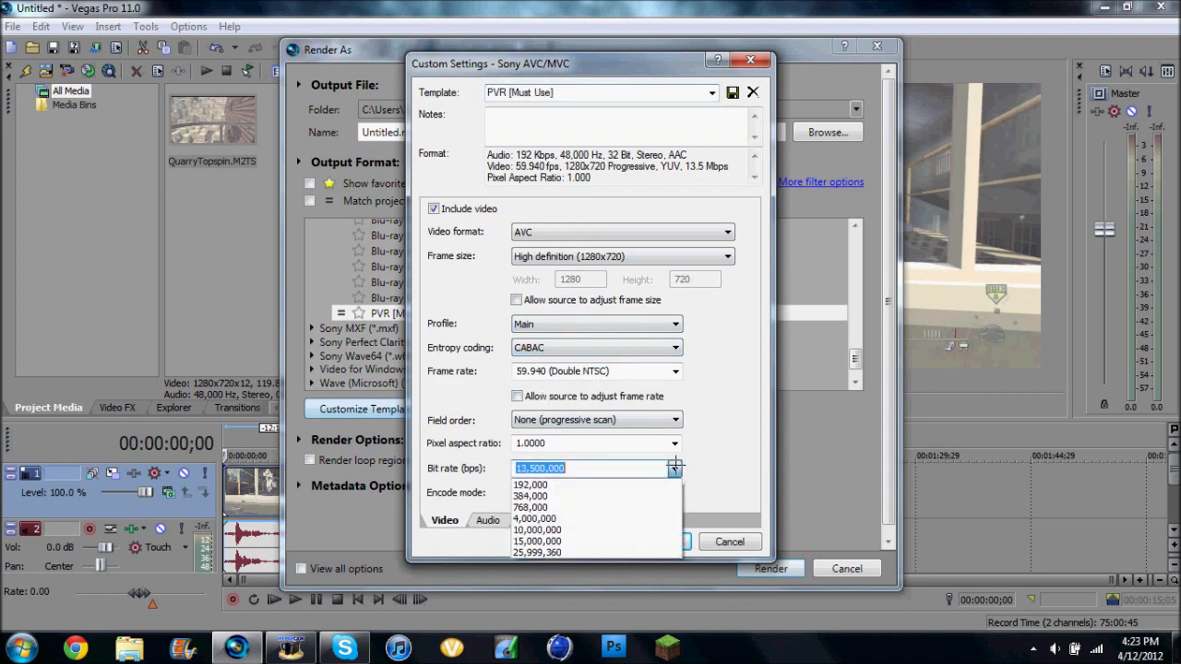
click(674, 468)
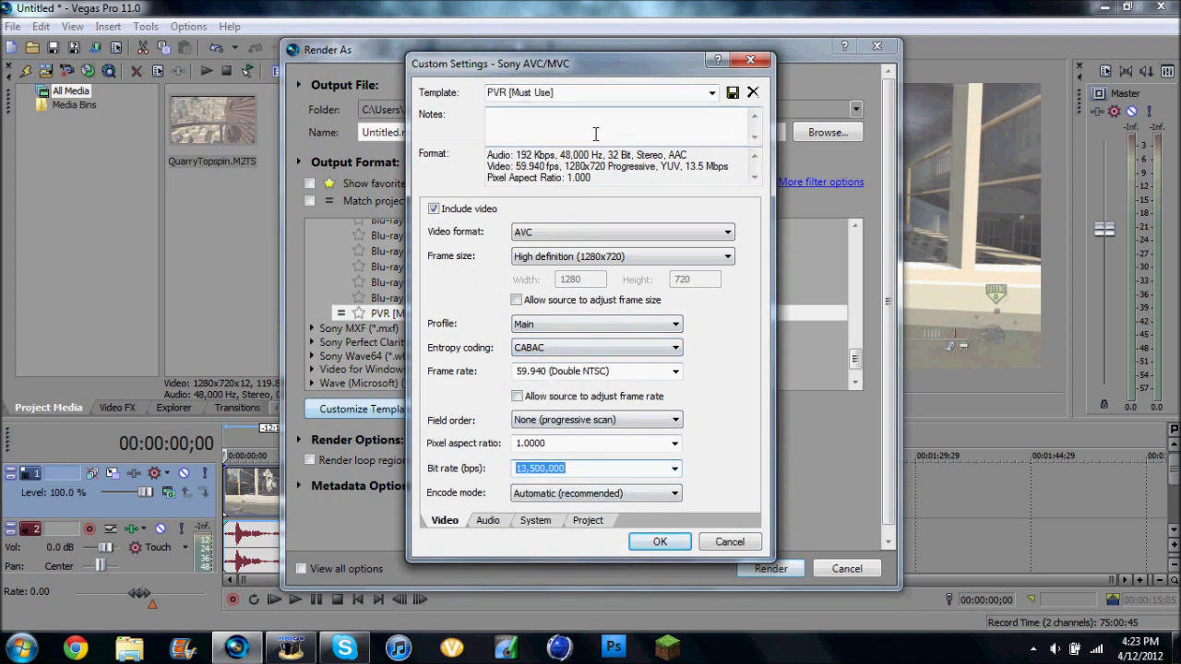
click(488, 521)
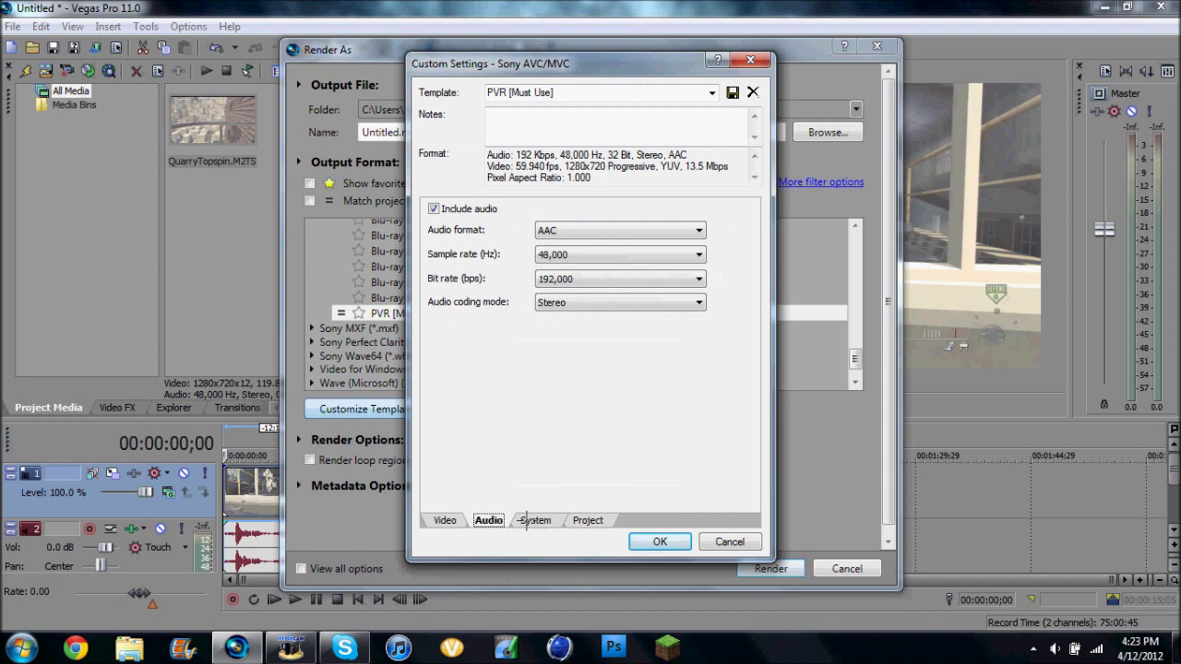
click(533, 520)
click(579, 520)
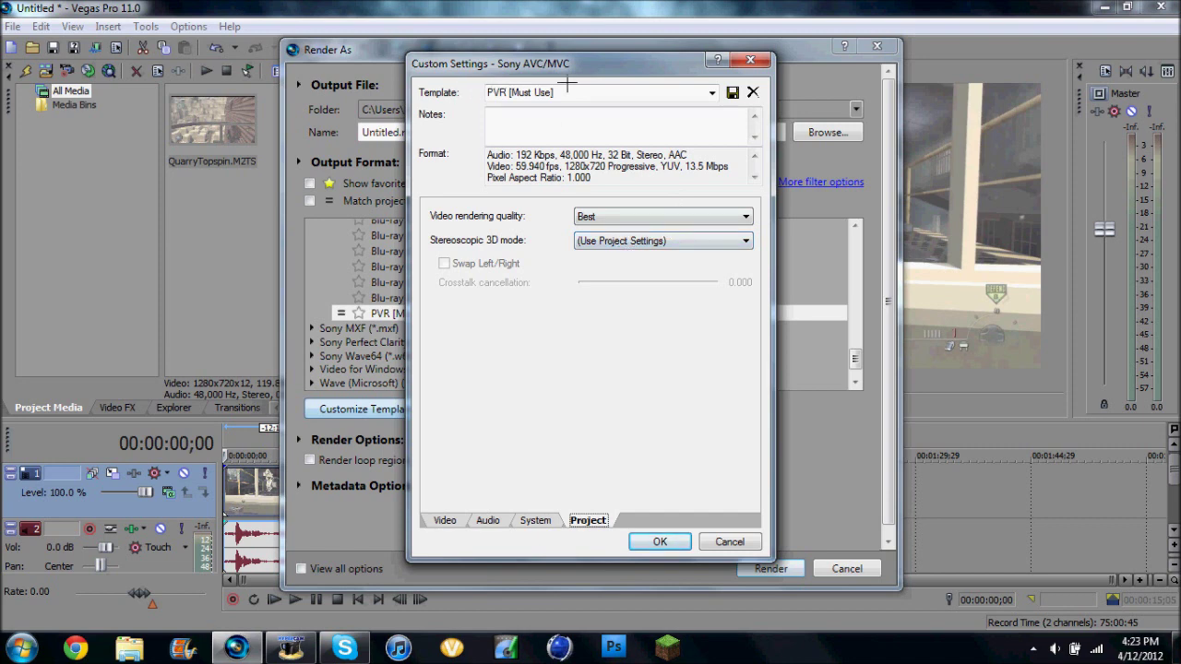
click(750, 60)
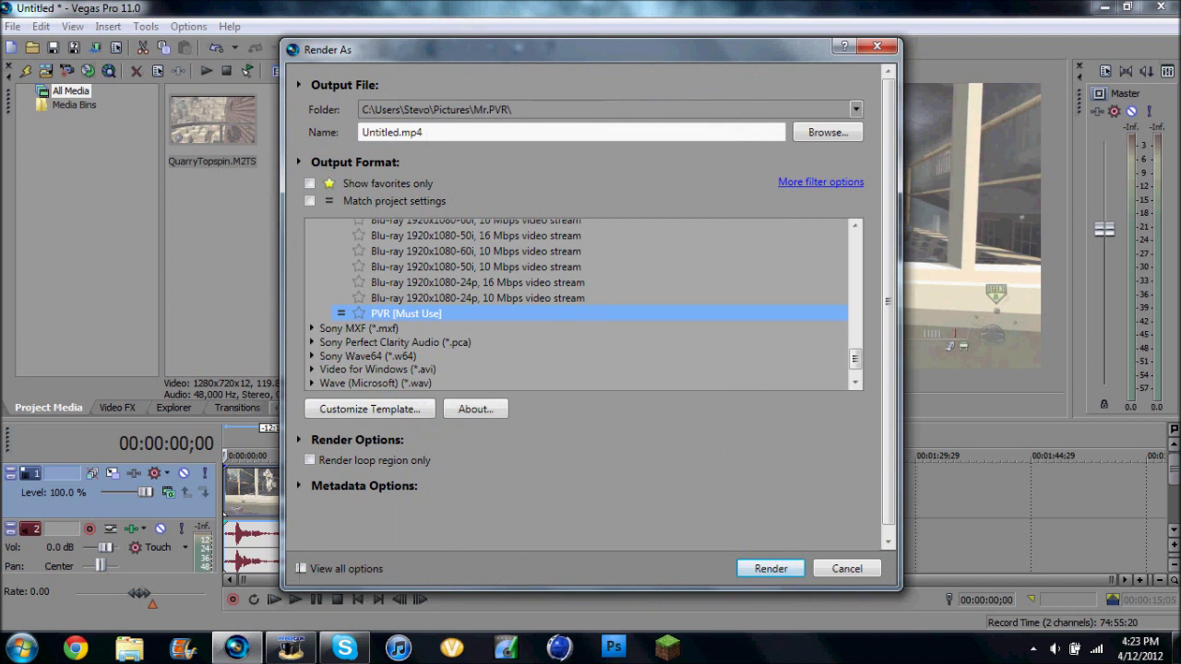
- Turn on View all options and scroll down to the Render Options section
click(301, 568)
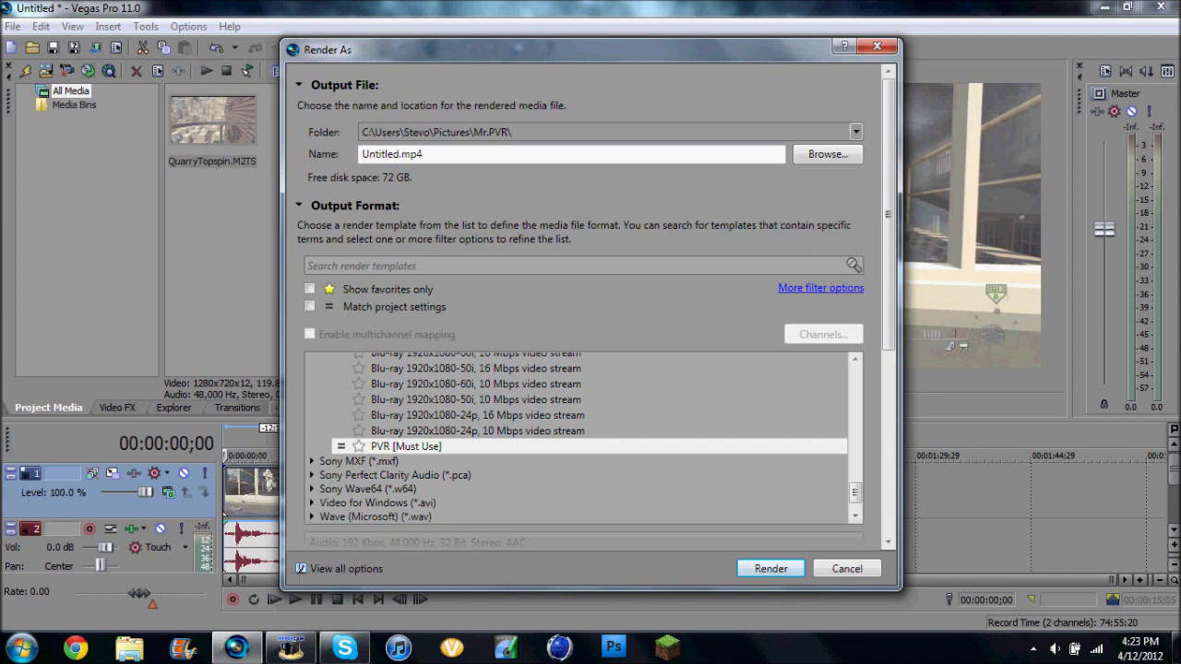
scroll(477, 514, down, 7)
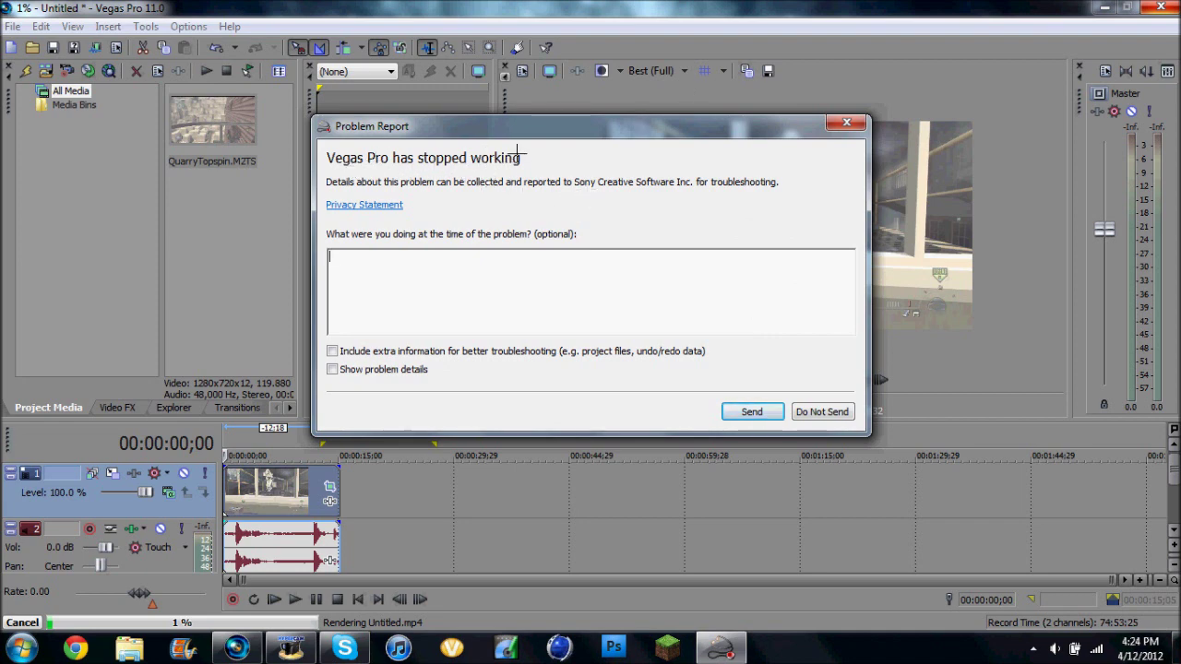
- Leave the stalled render's crash report and bring Windows Explorer's Pictures library forward
click(754, 411)
click(130, 648)
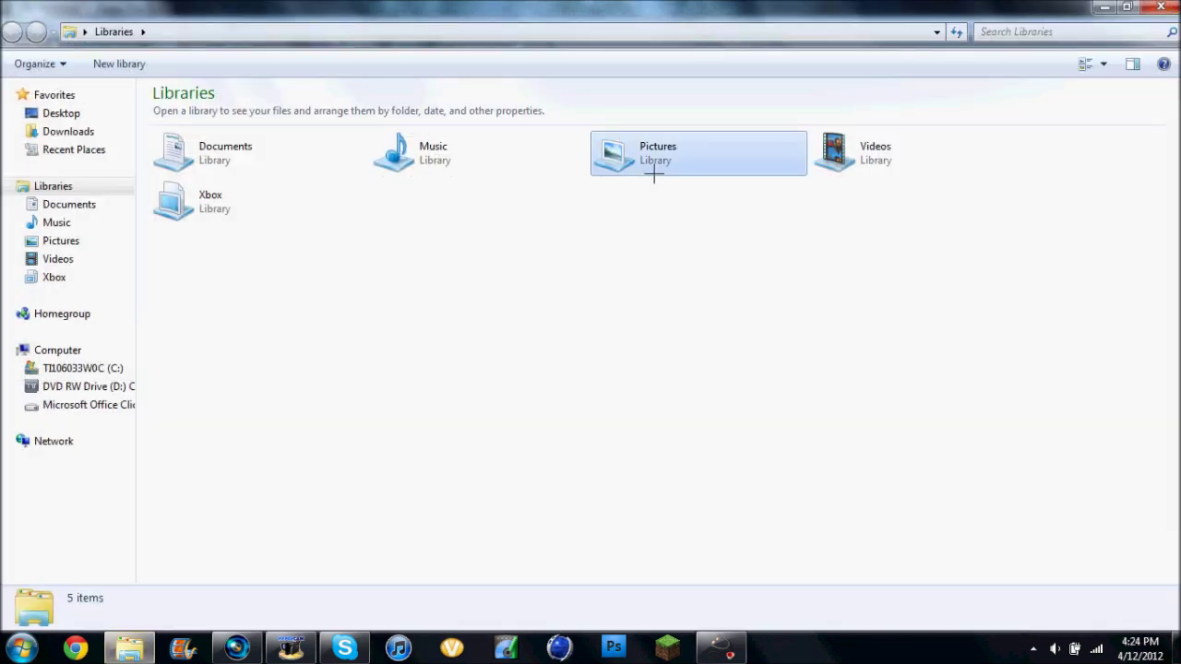
- Open Pictures, then the Mr.PVR folder, and start playing the rendered Teqkno video
double_click(654, 176)
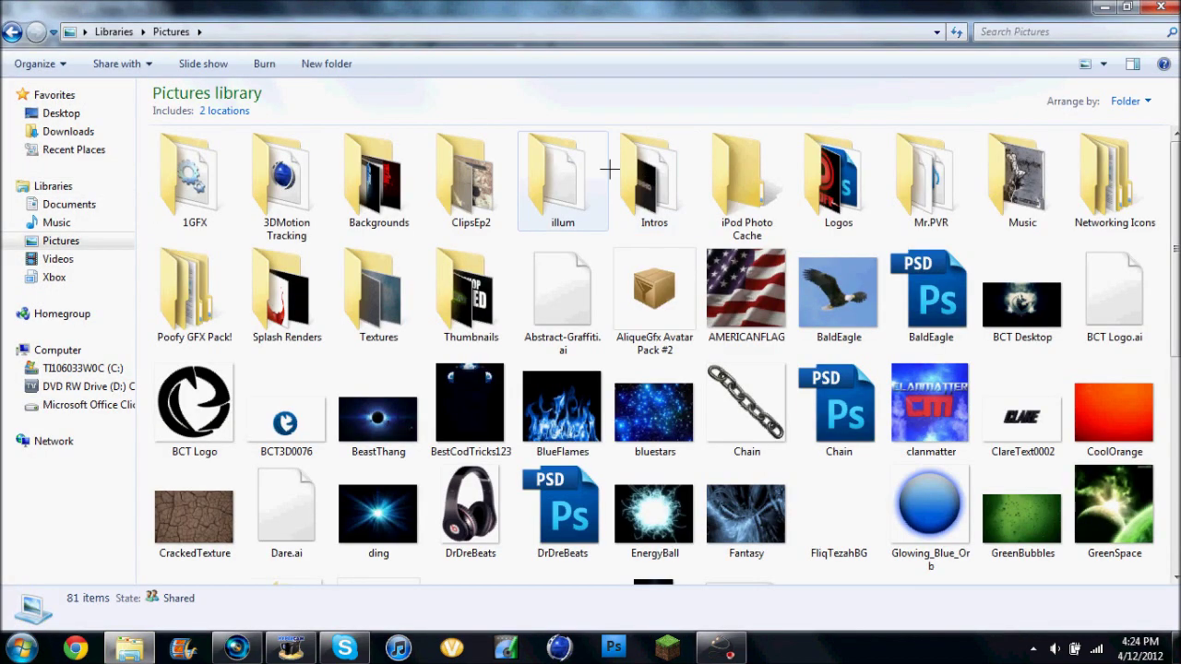
scroll(625, 291, down, 5)
scroll(626, 292, up, 5)
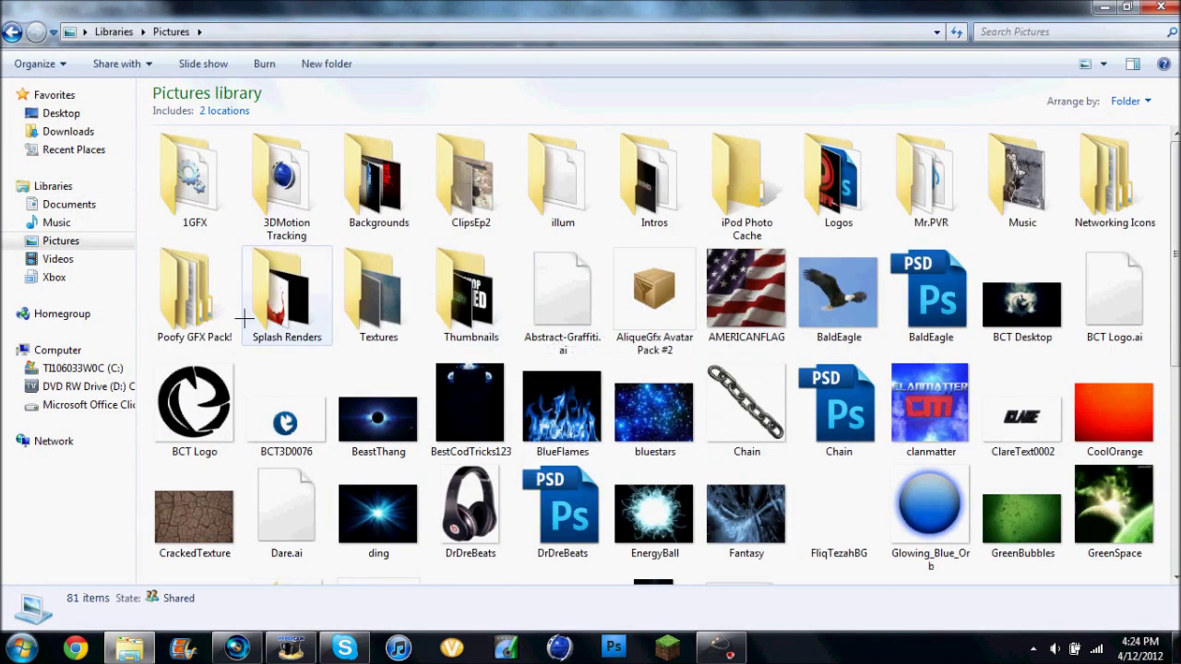
double_click(927, 177)
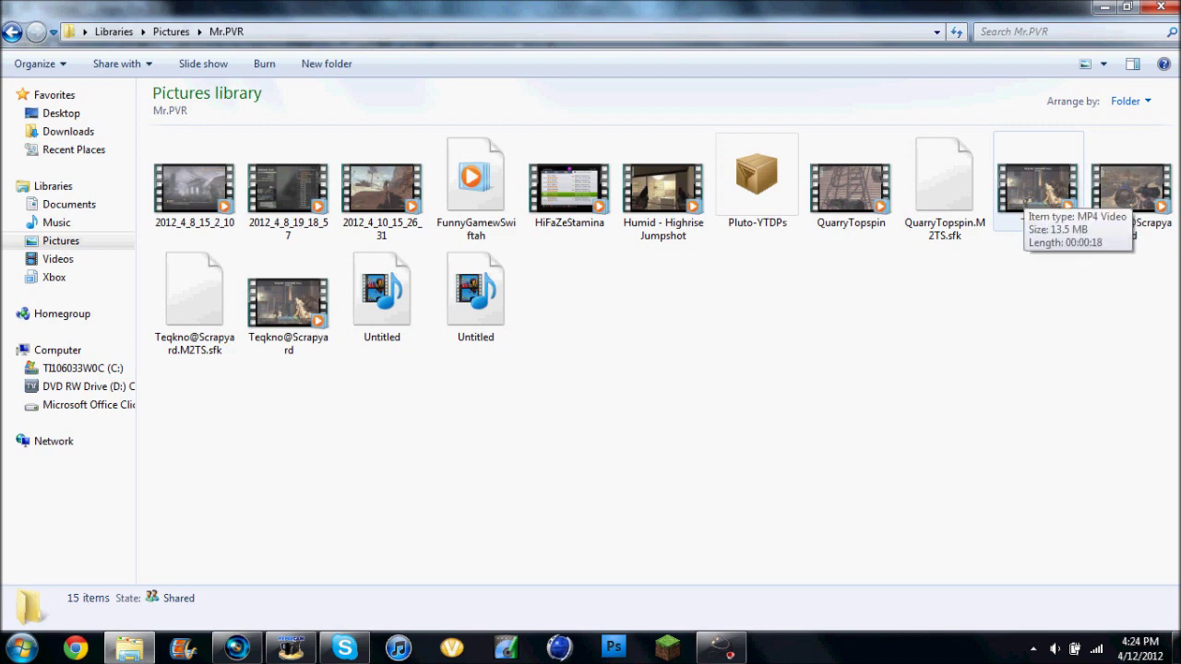
double_click(1026, 193)
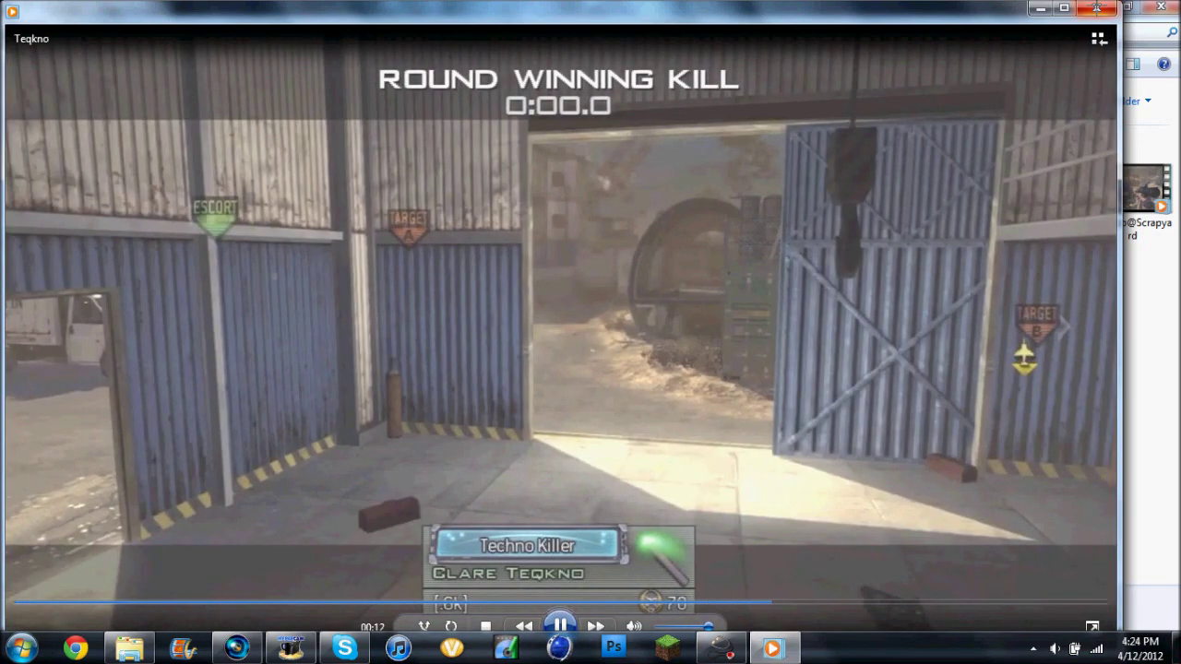
- Close Windows Media Player after watching Teqkno's round-winning kill, returning to Mr.PVR
click(1097, 7)
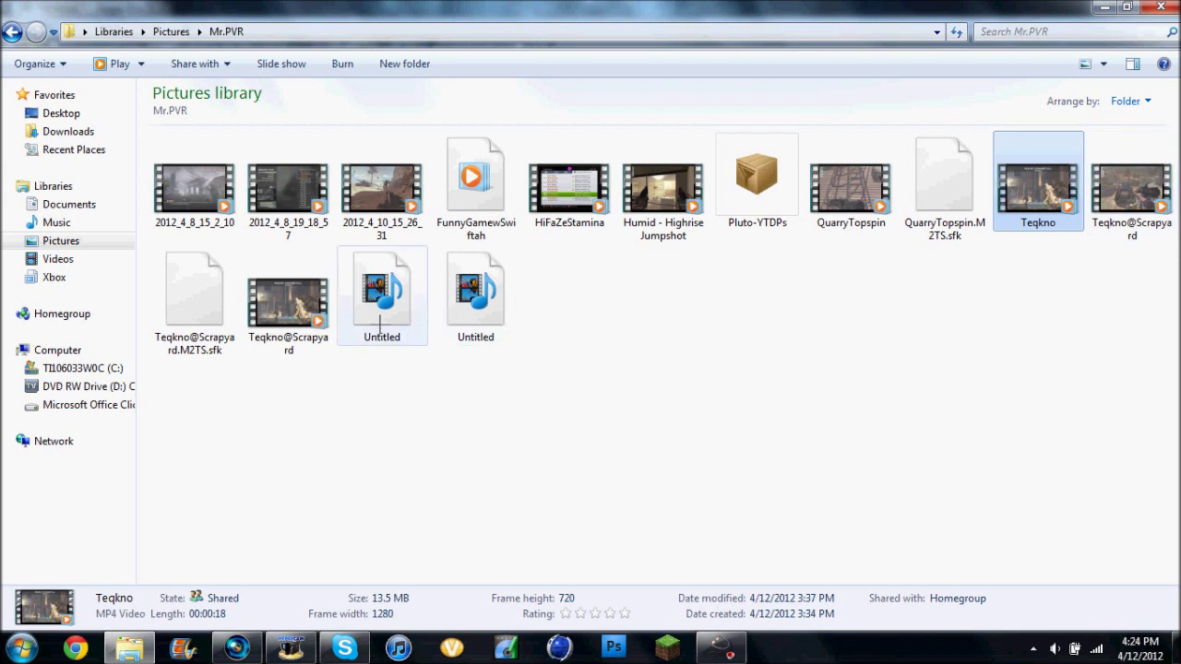
- Play Teqkno@Scrapyard maximized from about 1:27 near the killcam, then close the player
click(1131, 189)
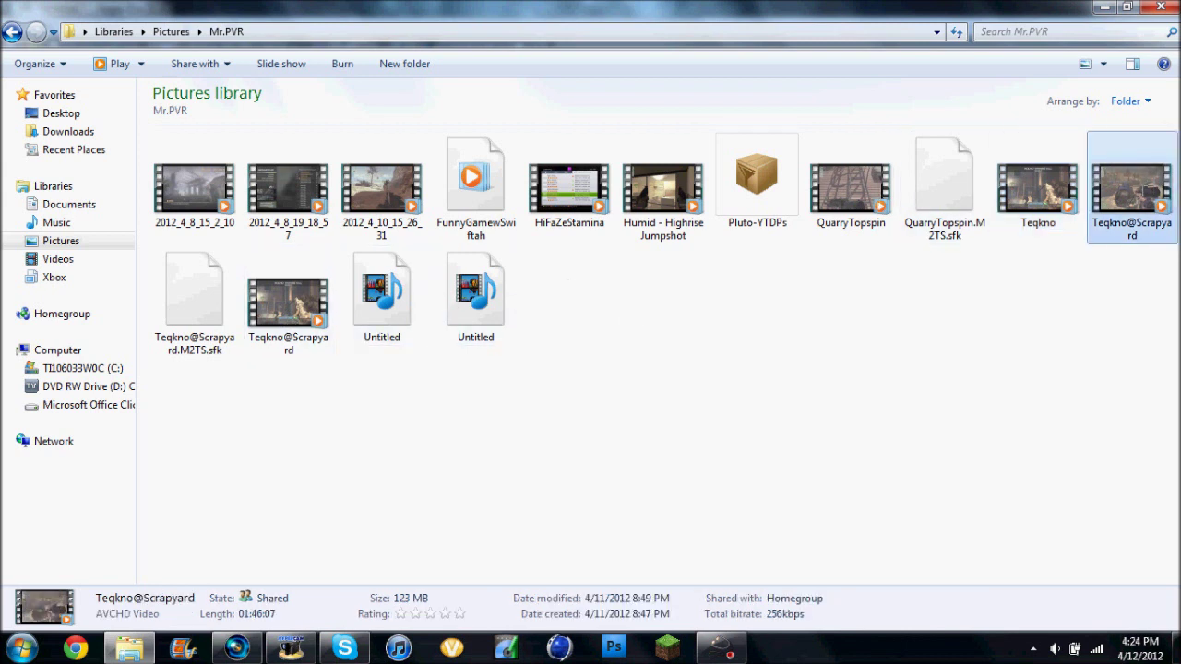
double_click(1149, 194)
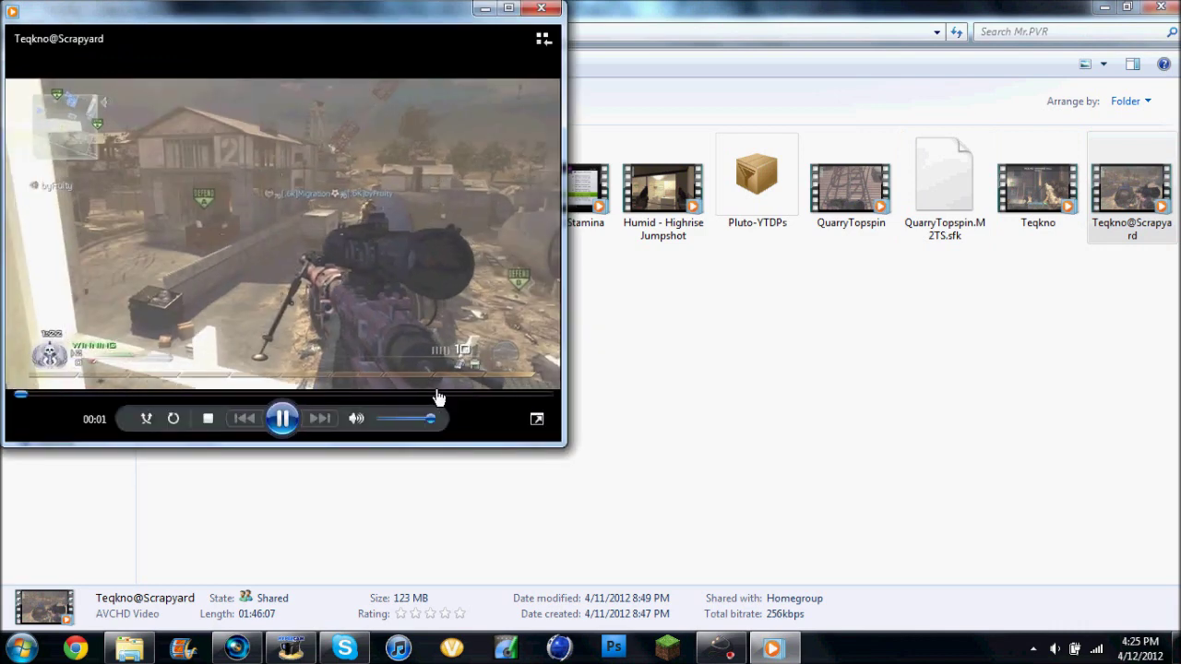
drag(439, 397, 467, 400)
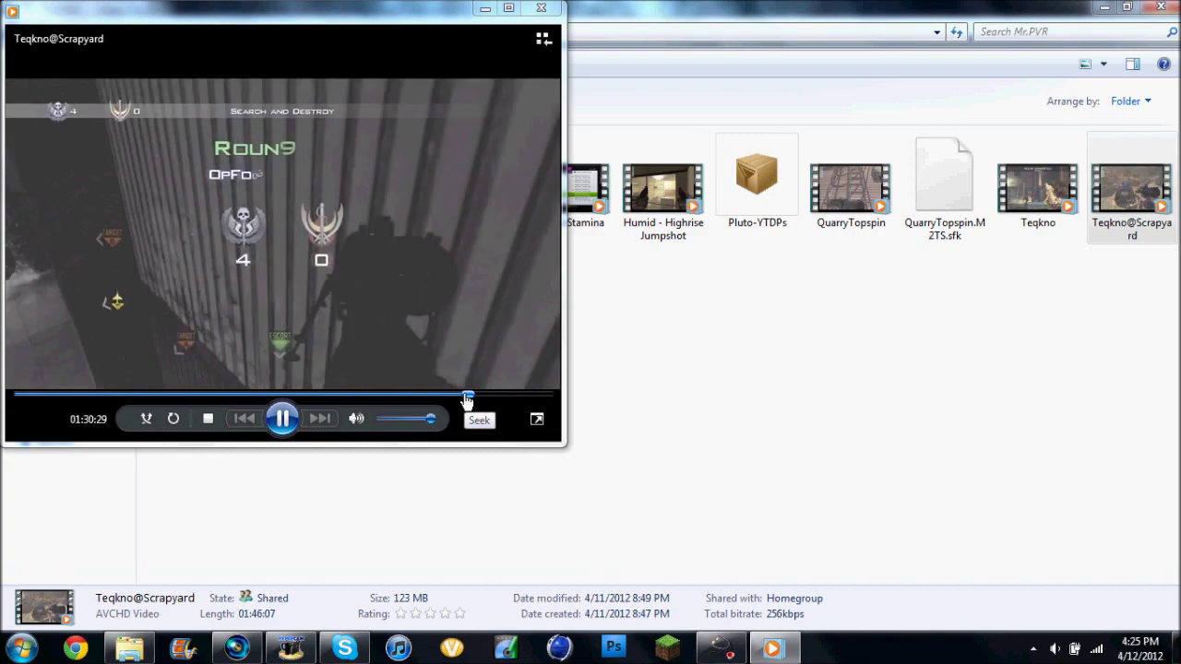
double_click(460, 36)
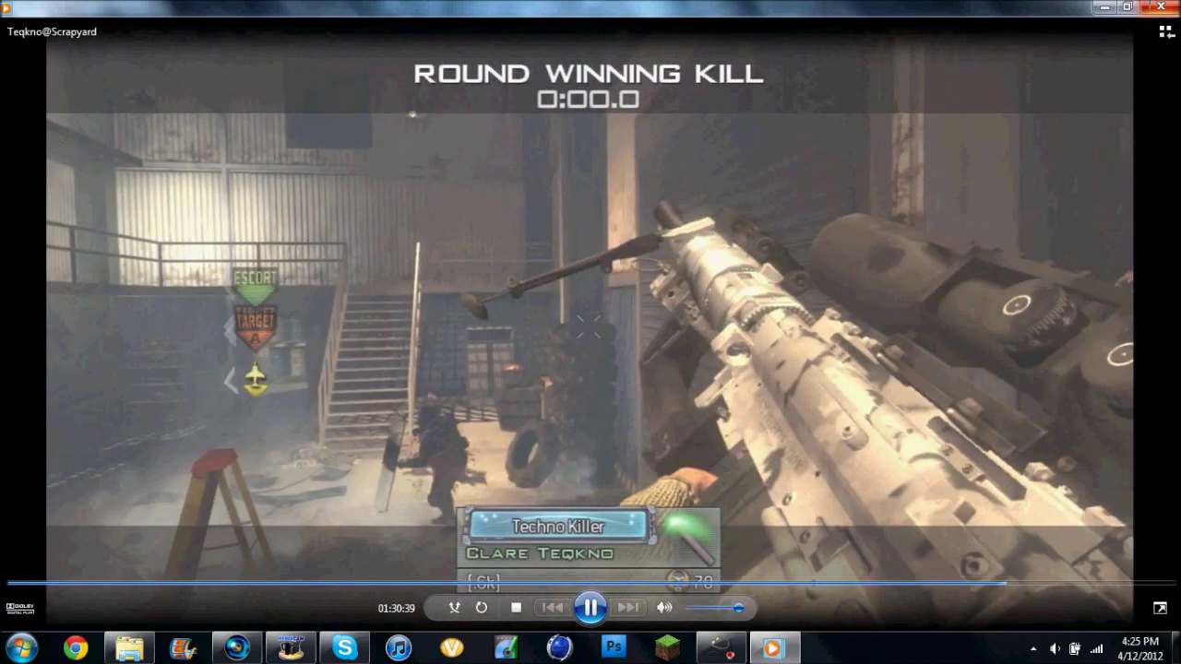
key(alt+F4)
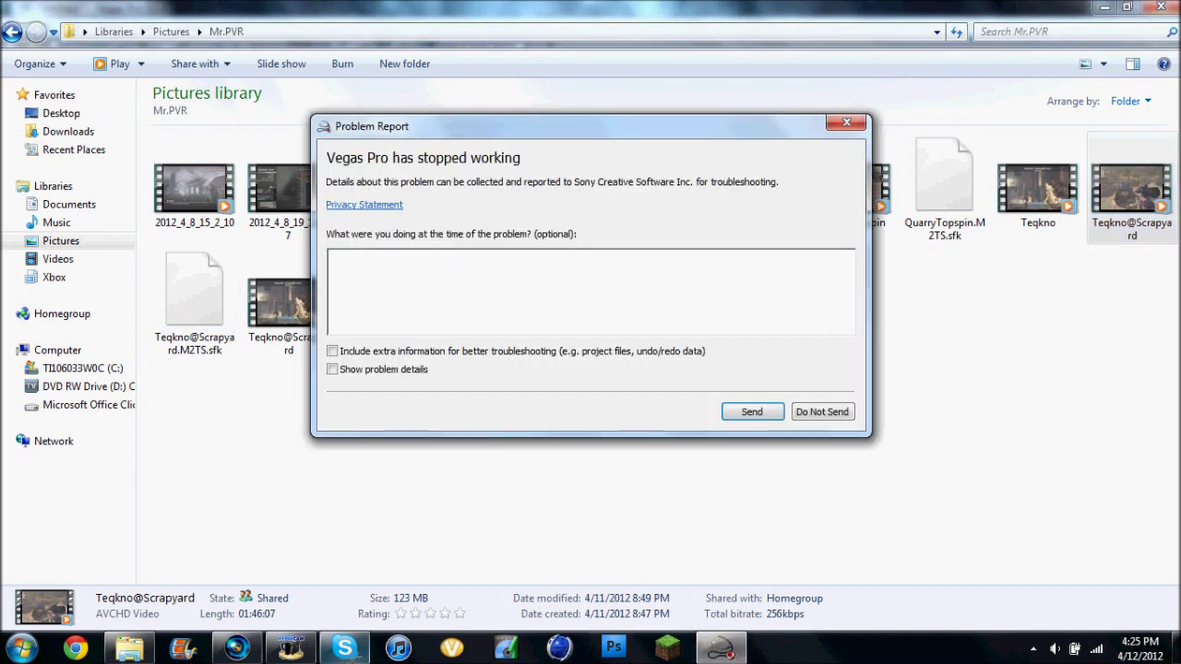
- Dismiss Vegas's crash report with Do Not Send, then minimize Explorer and HyperCam
click(720, 648)
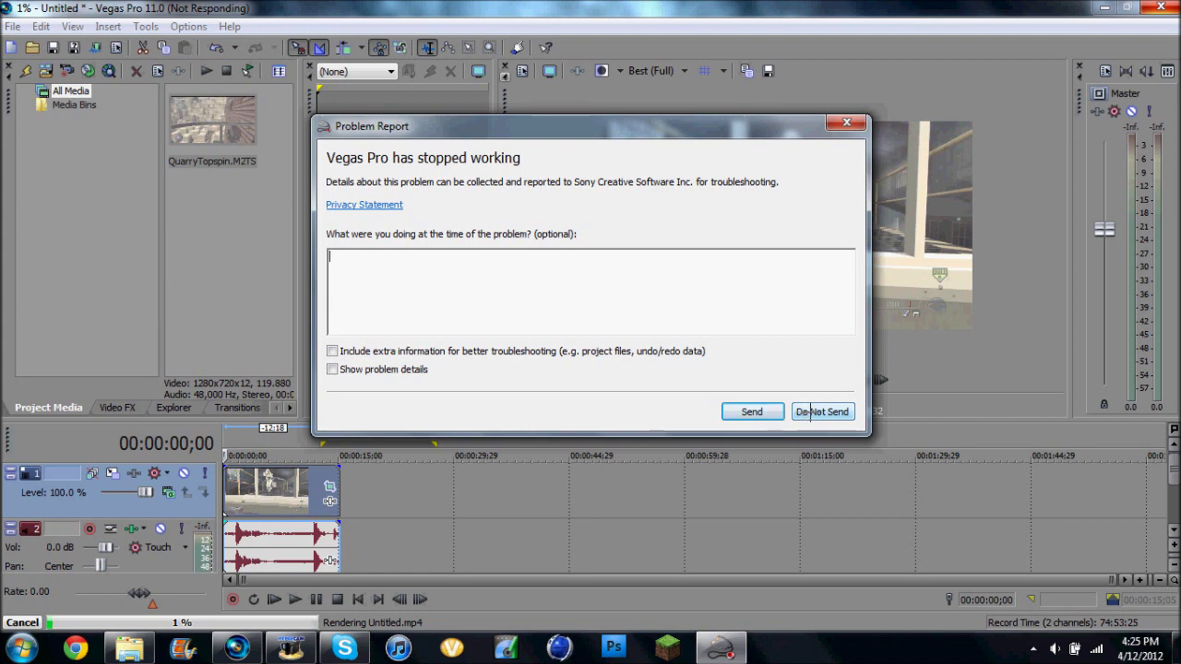
click(810, 411)
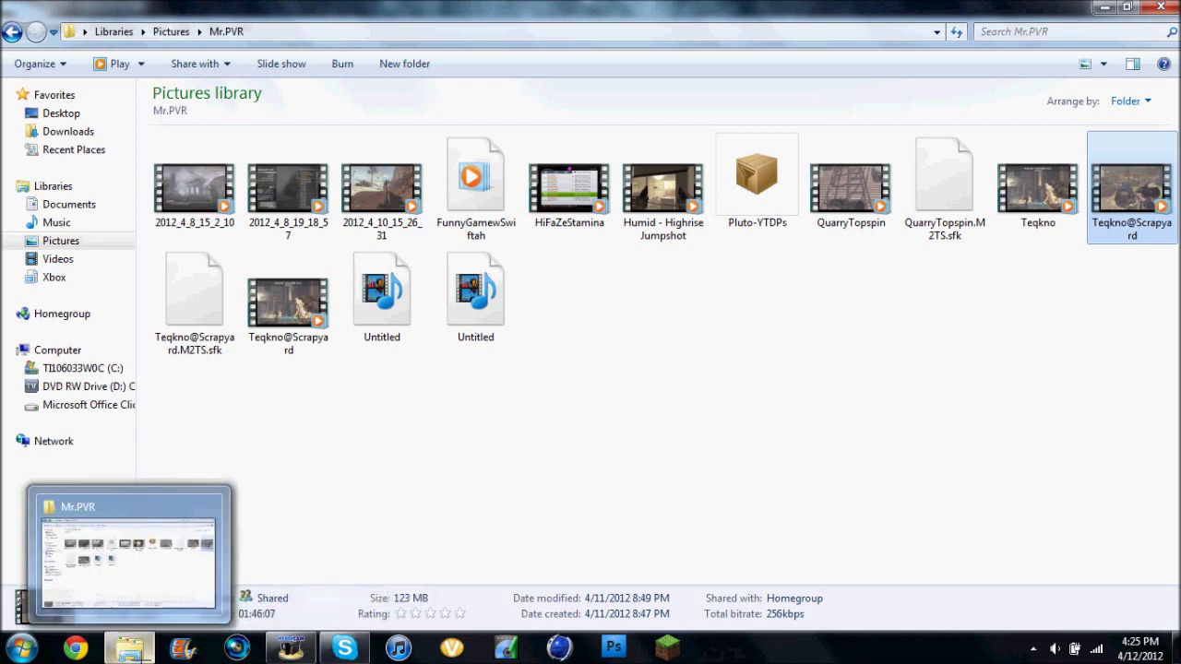
click(130, 648)
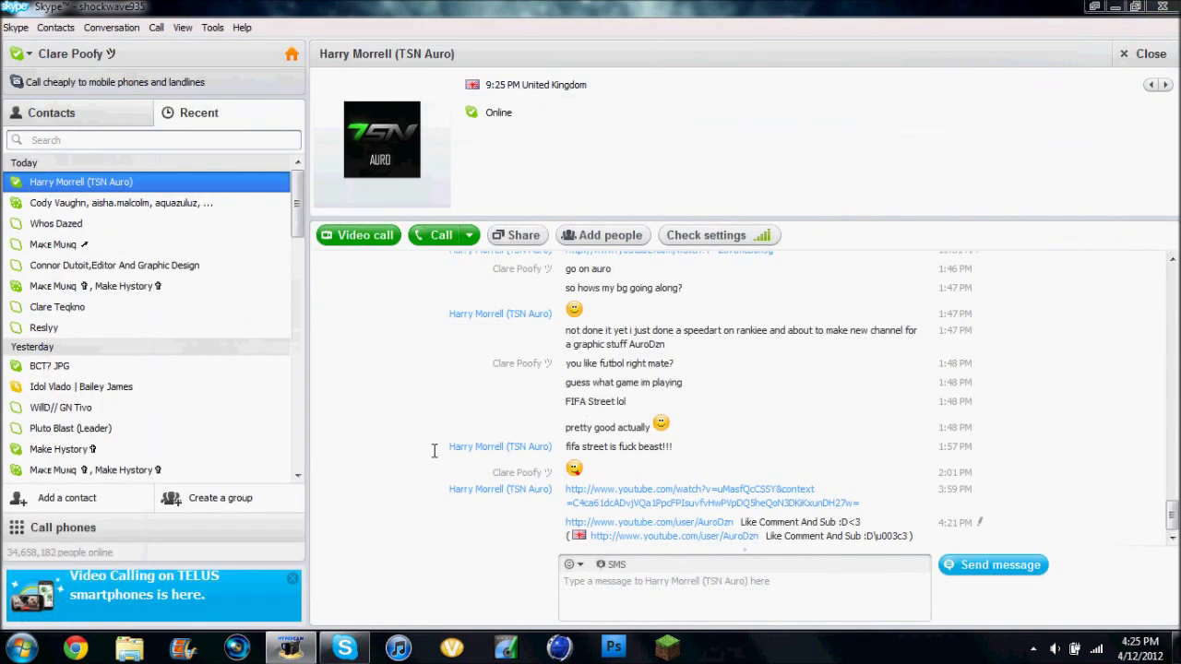
click(290, 648)
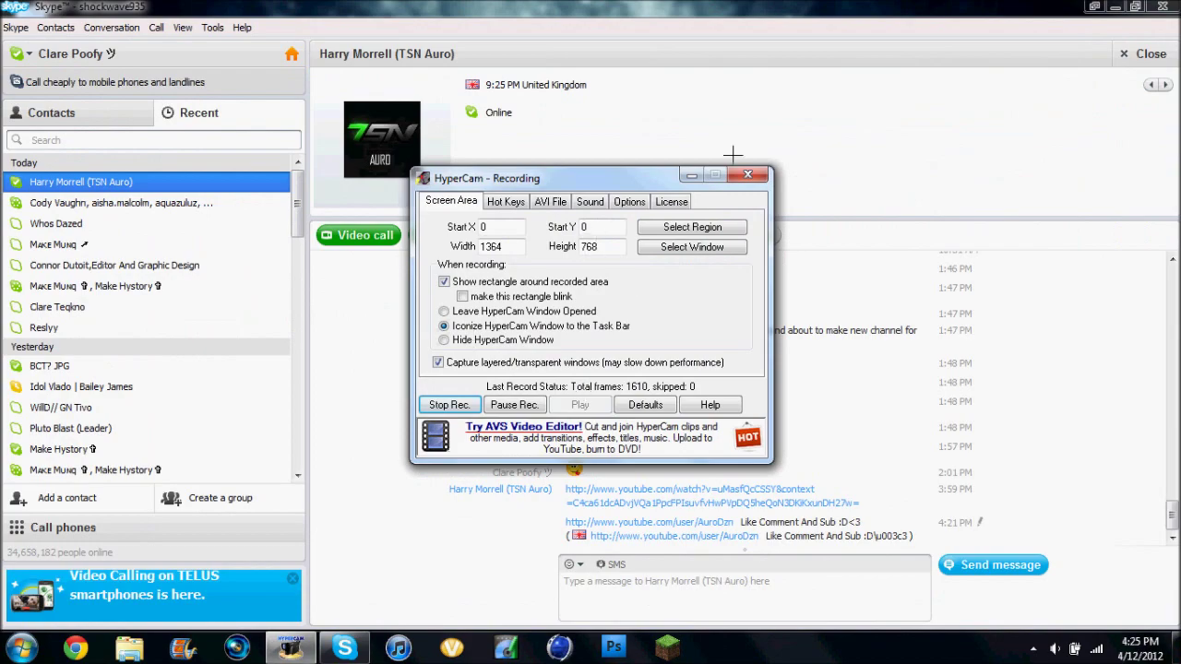
click(691, 176)
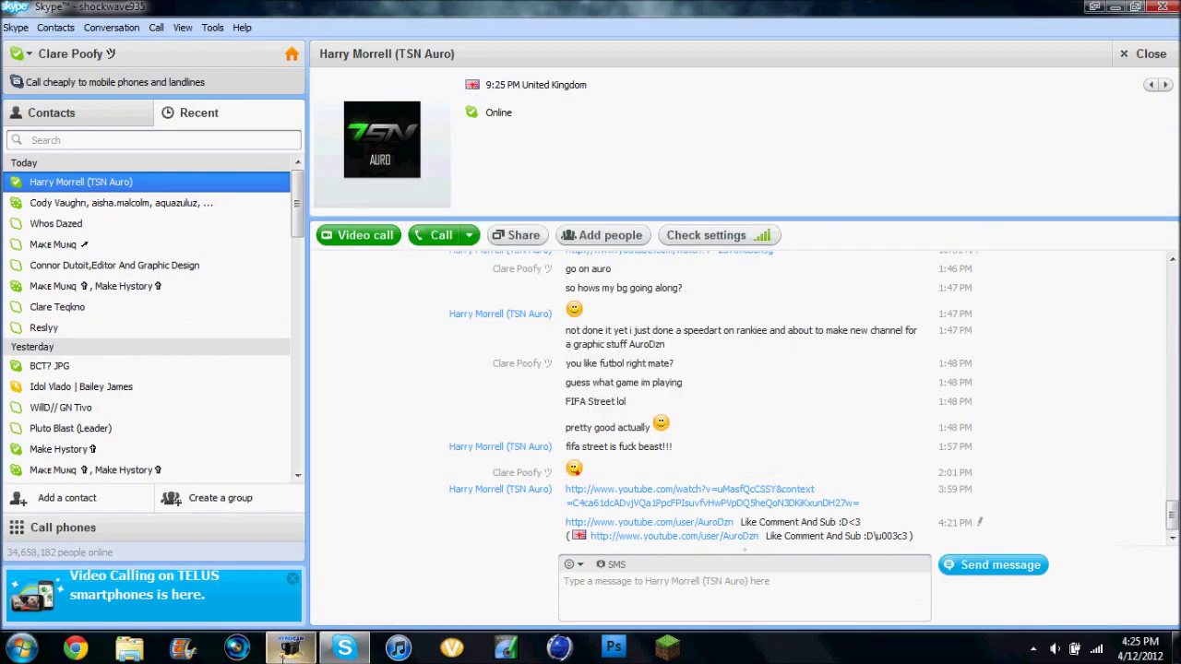